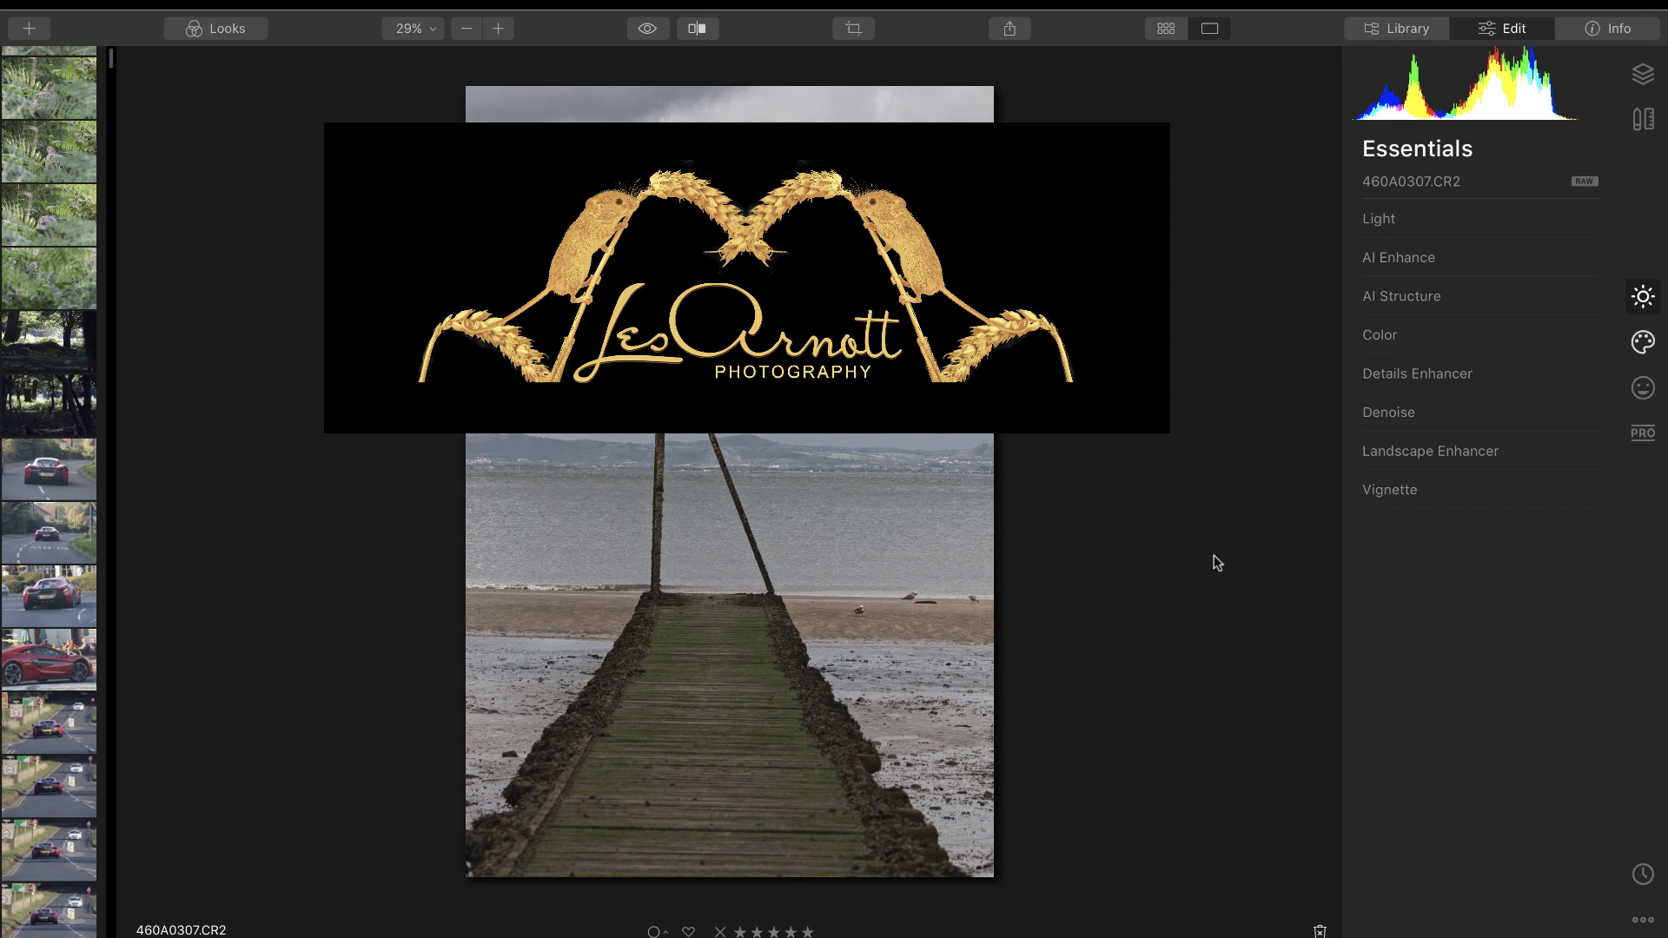
{"action": "mouse_move", "coordinate": [130, 13]}
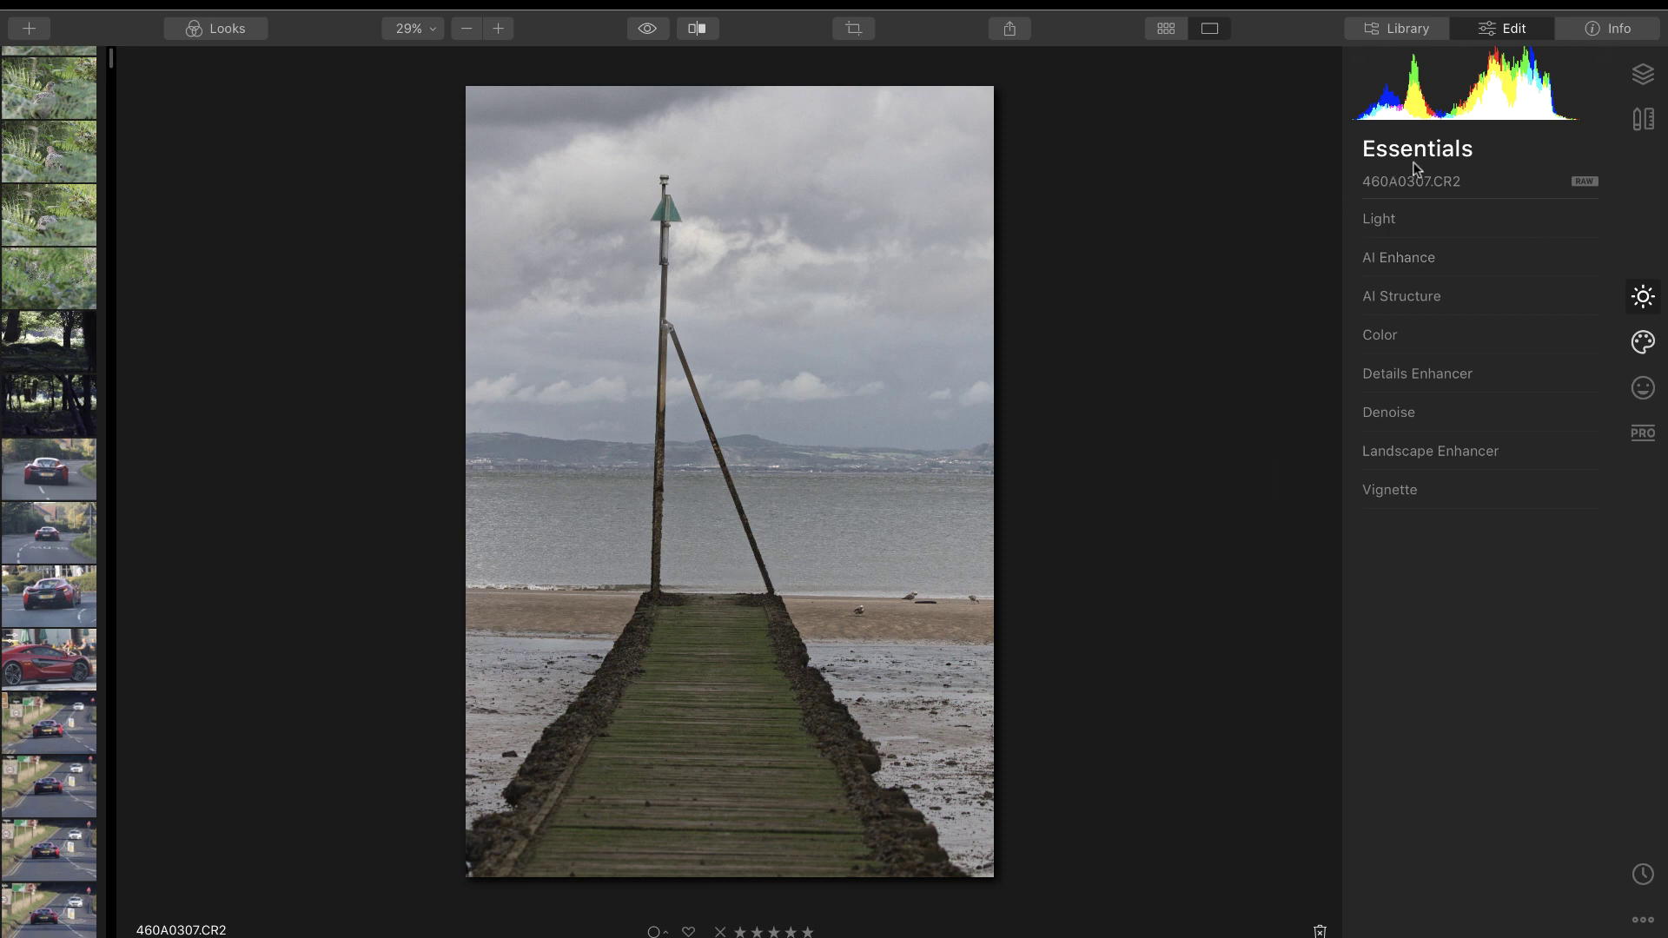
{"action": "left_click", "coordinate": [1638, 345]}
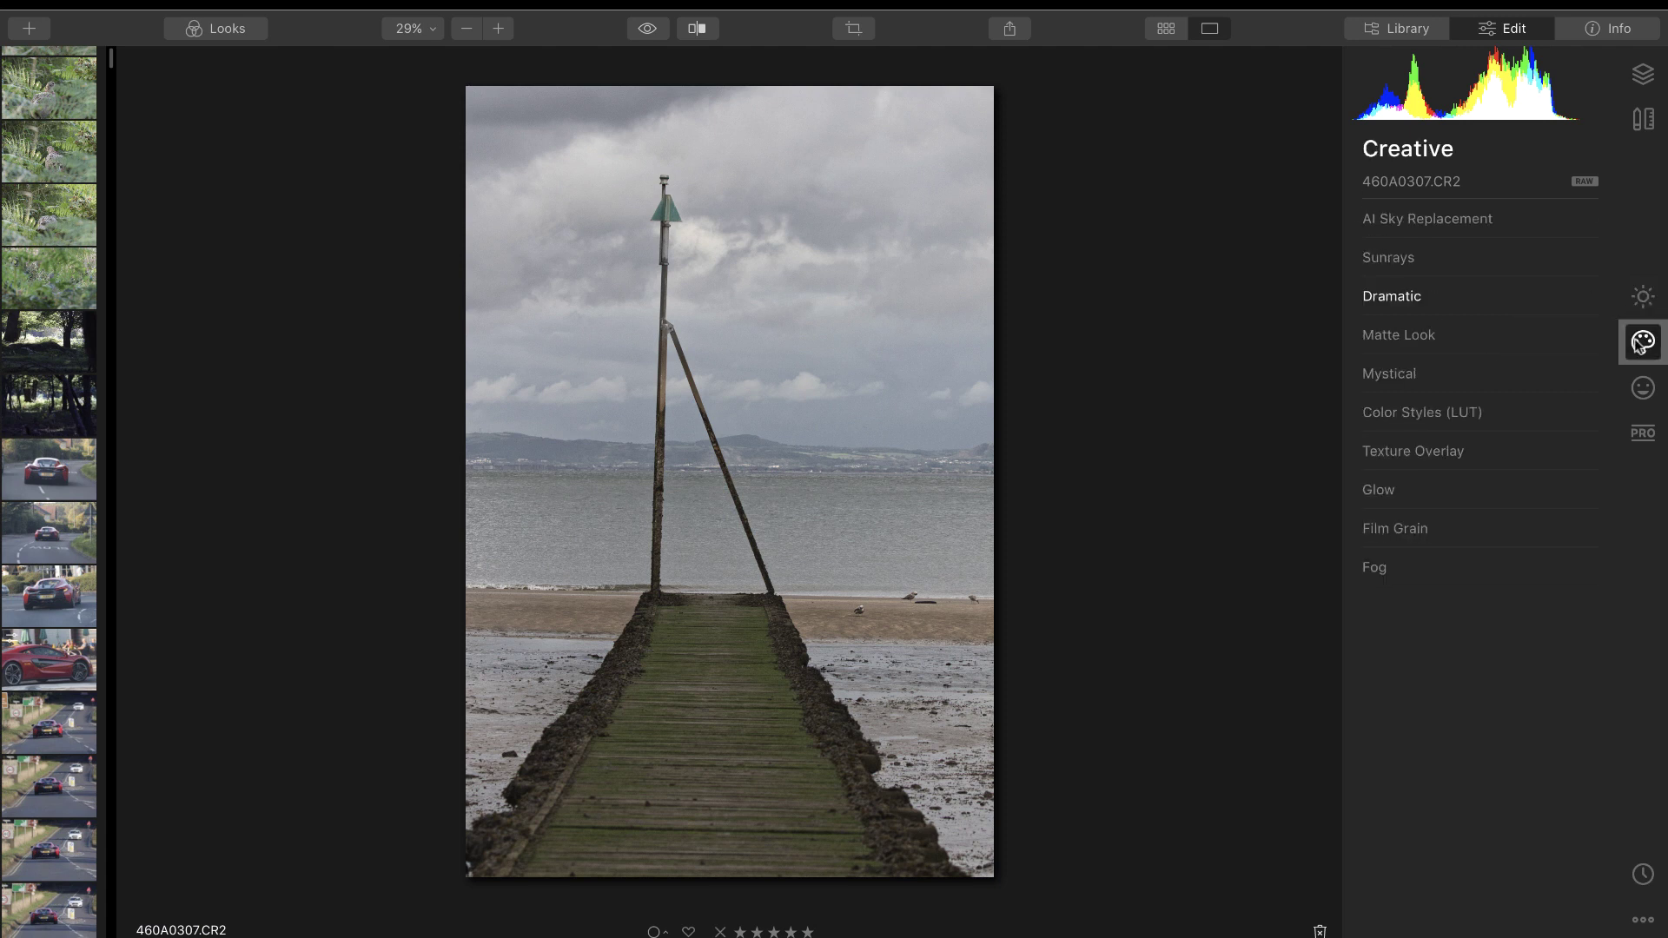
{"action": "left_click", "coordinate": [1643, 391]}
{"action": "left_click", "coordinate": [1643, 433]}
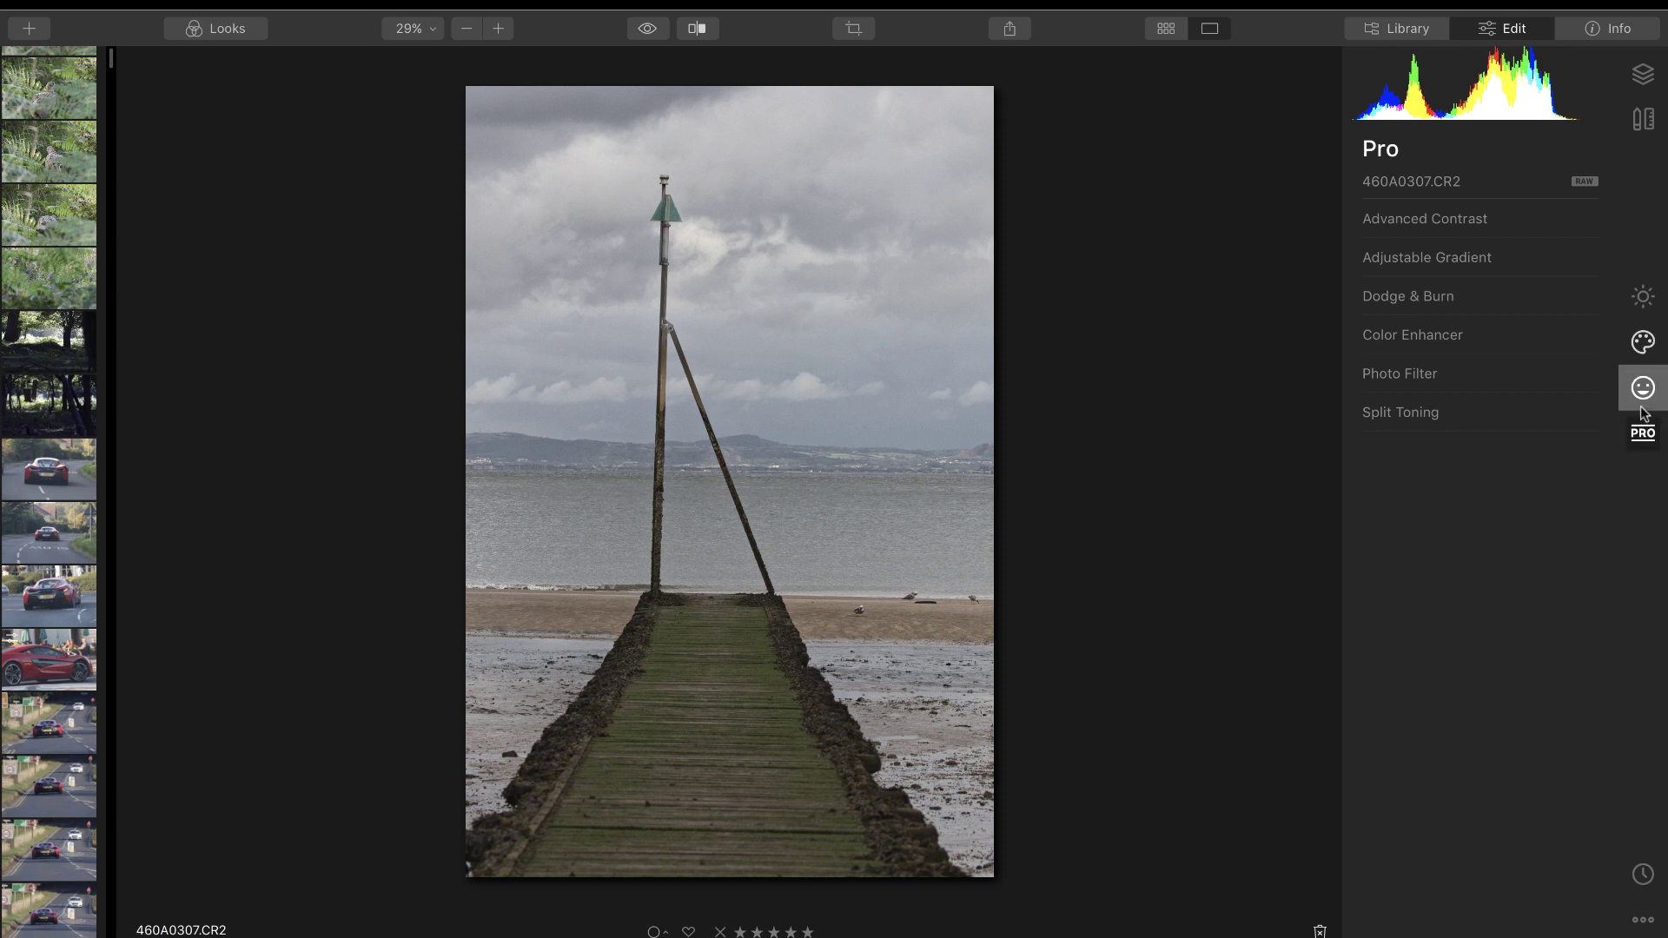
{"action": "left_click", "coordinate": [1642, 309]}
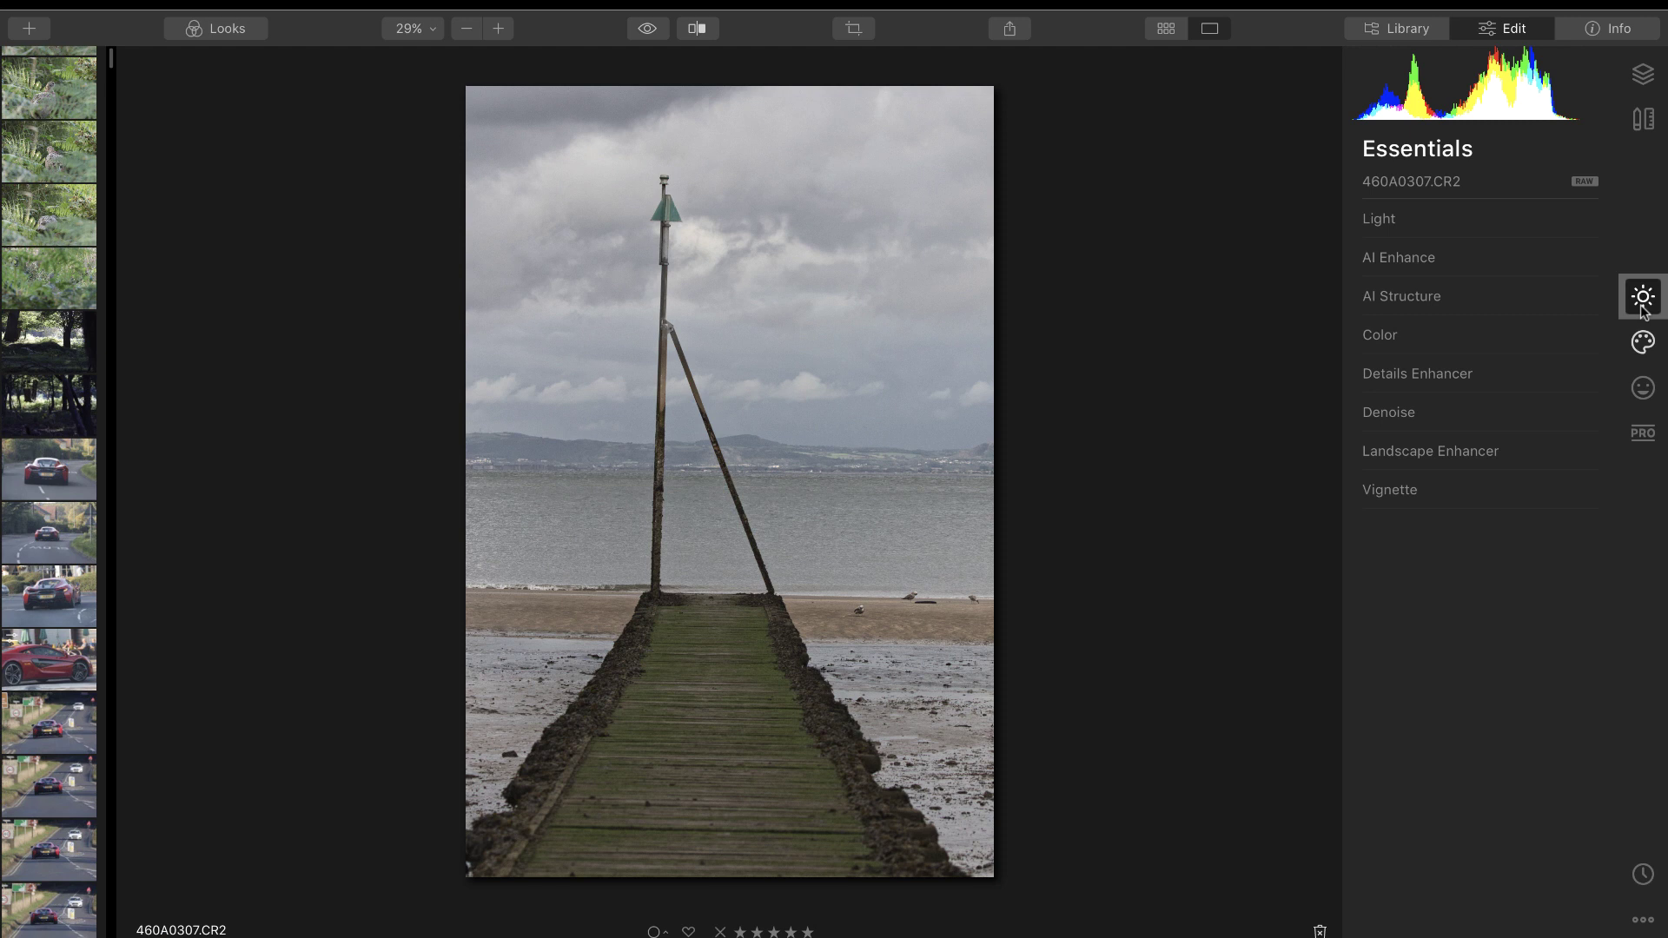
Apply AI Enhance to the pier photo with AI Accent 43 and AI Sky Enhancer 75, and compare it with the original.
{"action": "left_click", "coordinate": [1440, 260]}
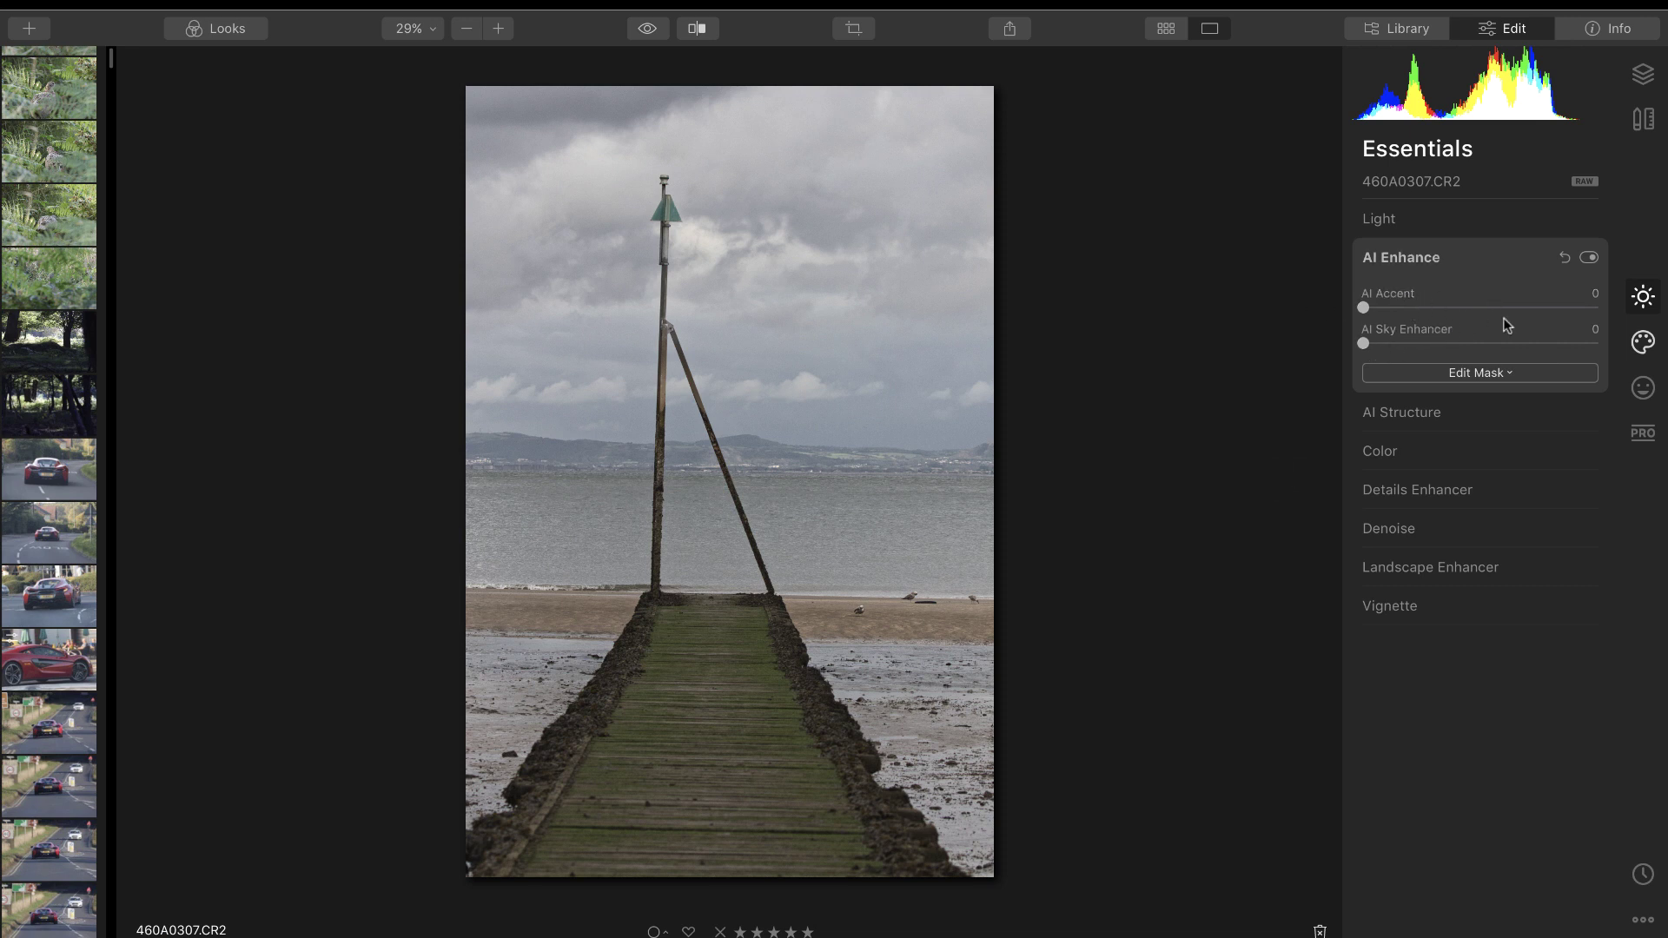
{"action": "left_click_drag", "start_coordinate": [1363, 307], "coordinate": [1664, 293]}
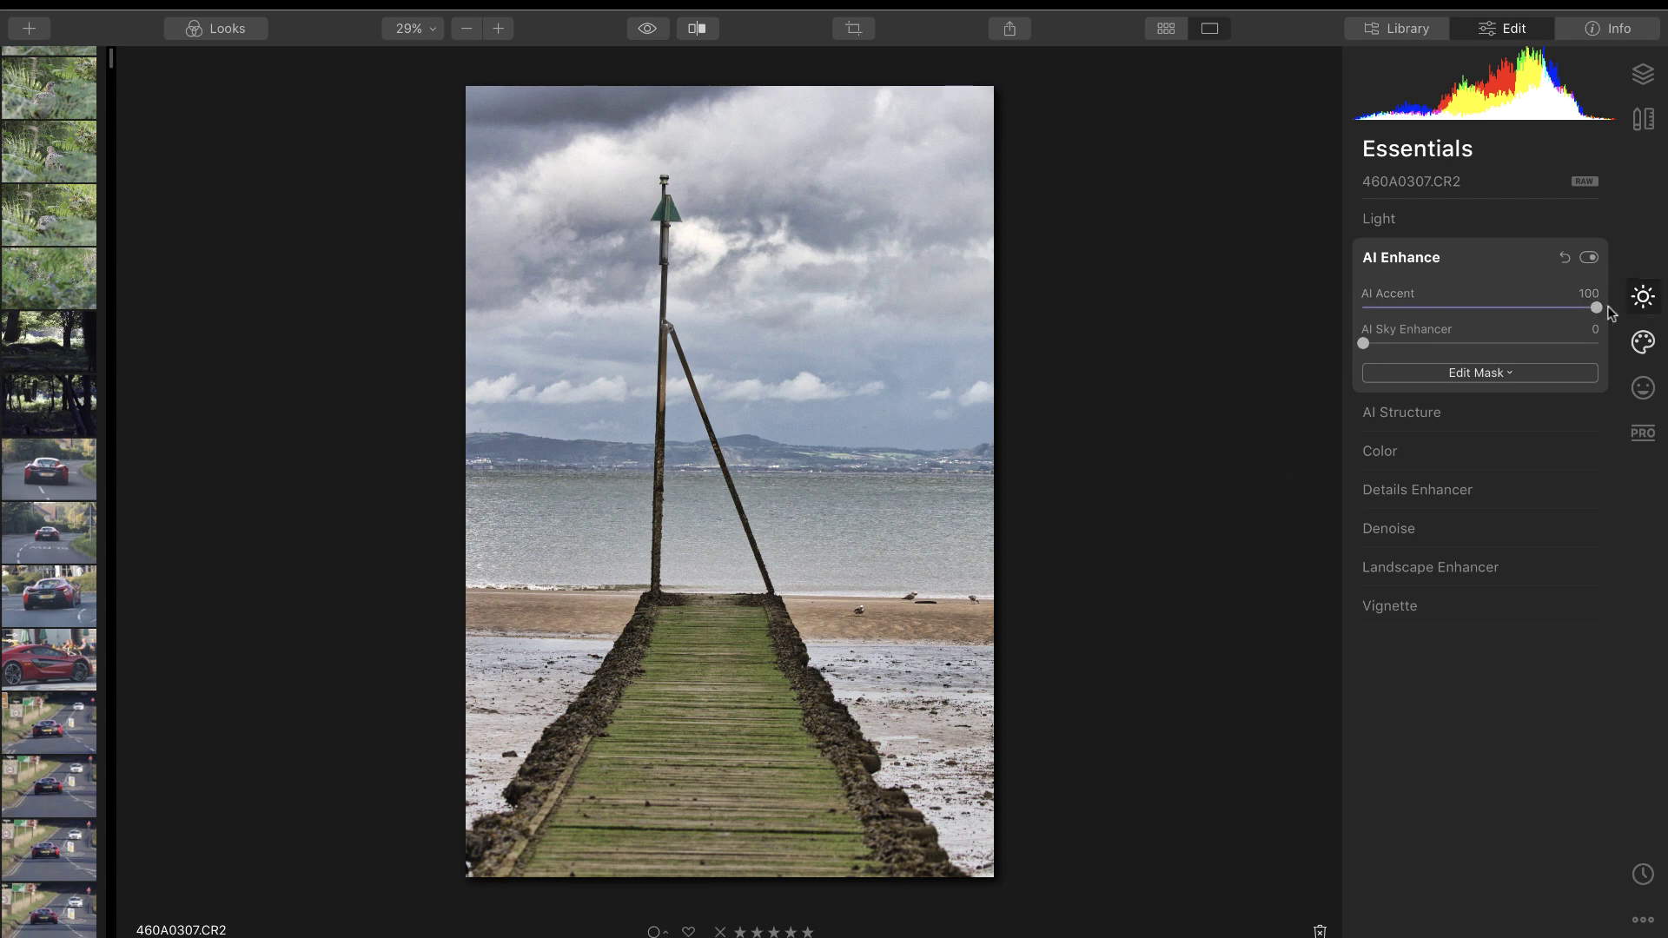
{"action": "left_click_drag", "start_coordinate": [1596, 310], "coordinate": [1452, 304]}
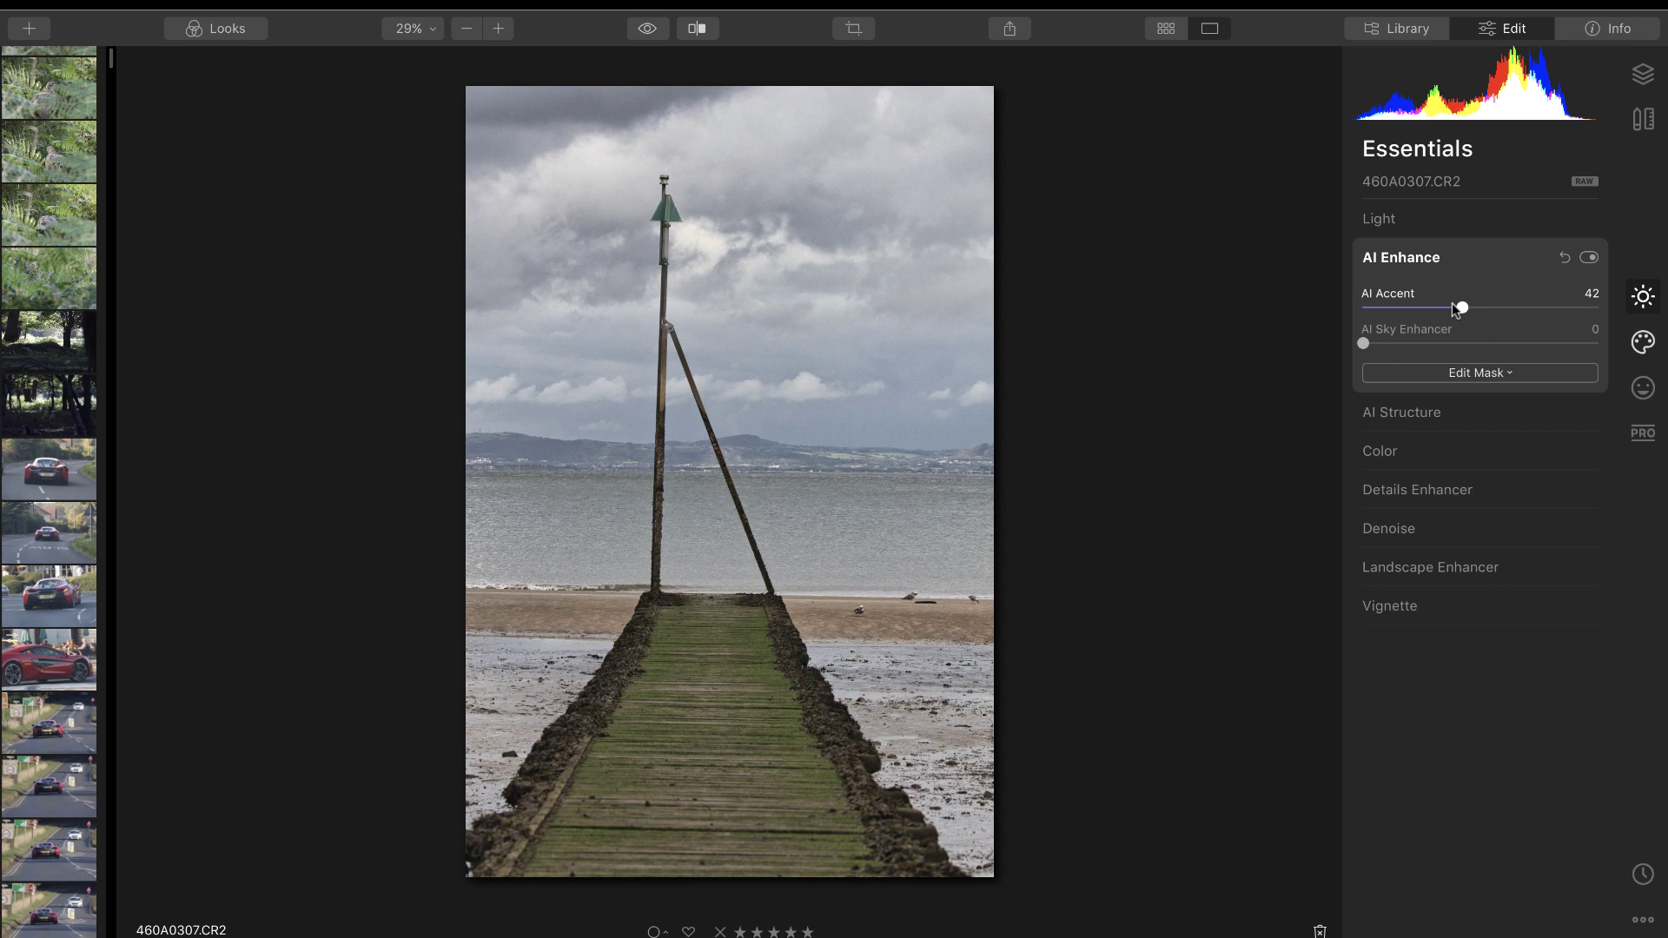
{"action": "left_click_drag", "start_coordinate": [1451, 302], "coordinate": [1462, 309]}
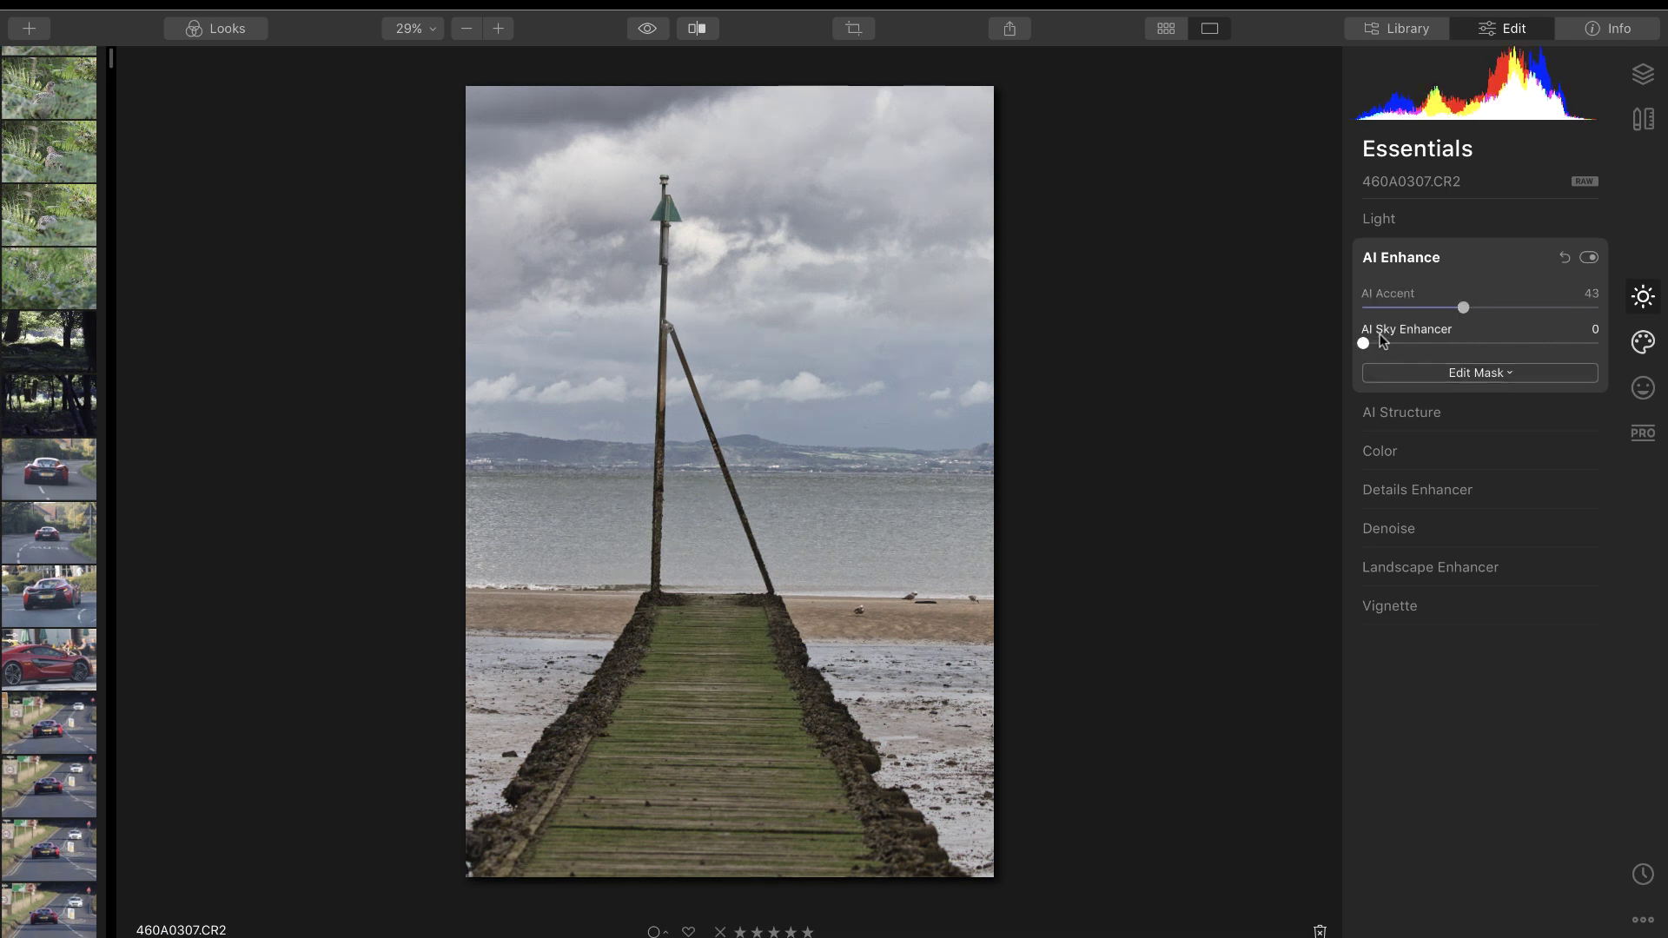
{"action": "left_click_drag", "start_coordinate": [1364, 344], "coordinate": [1538, 343]}
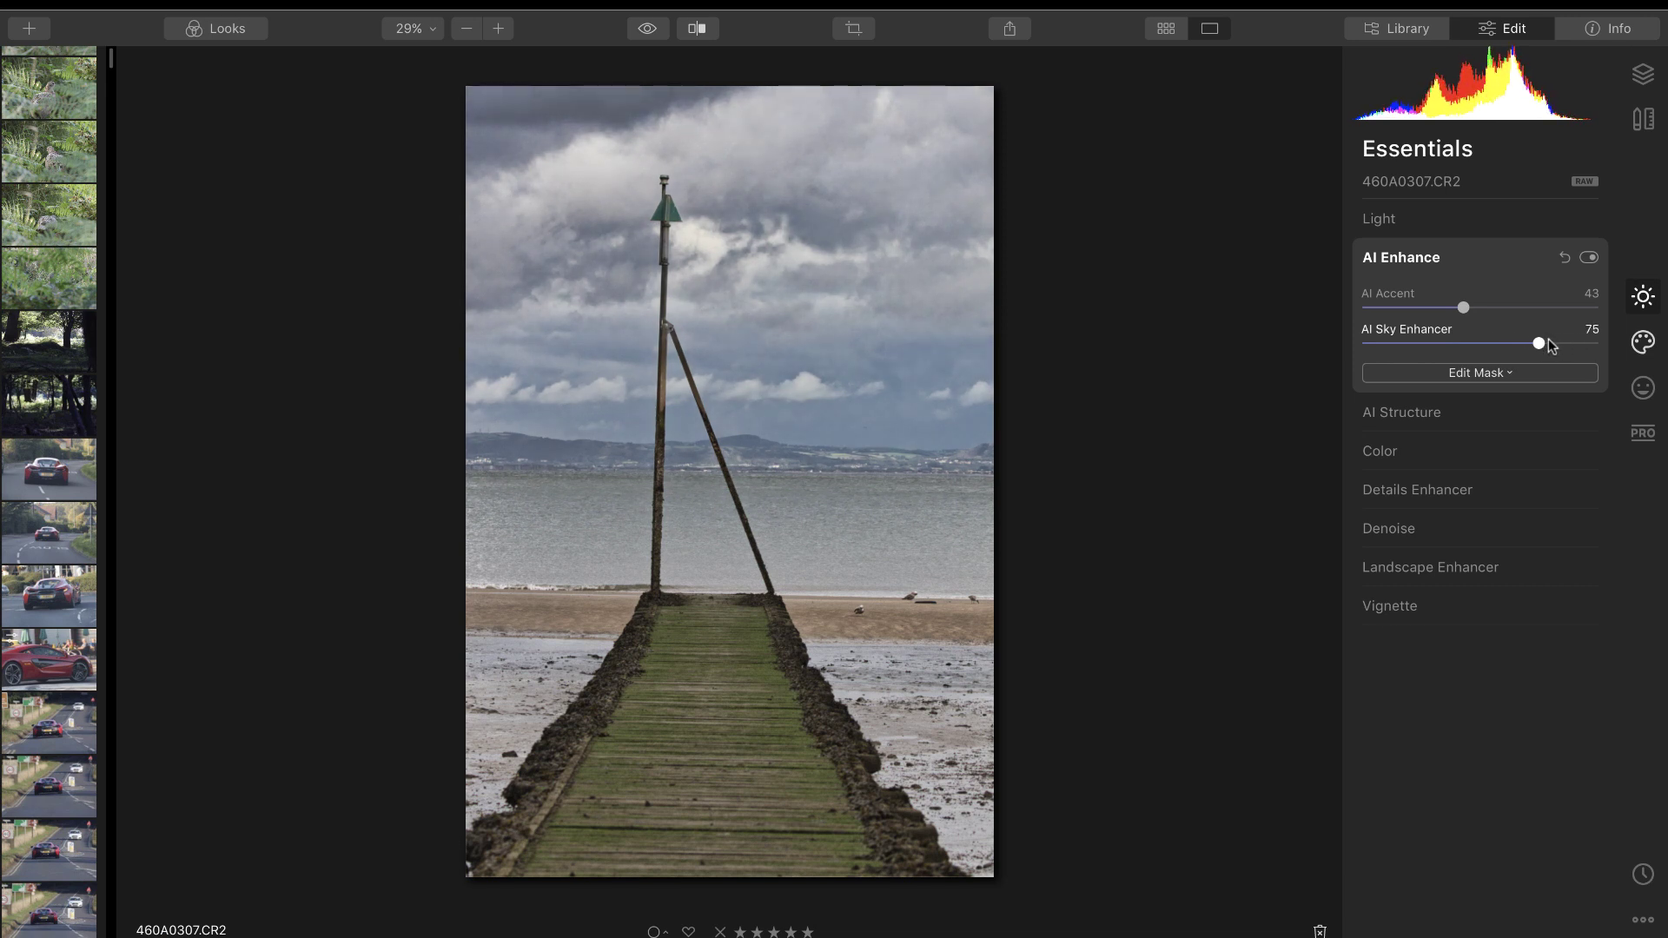
{"action": "left_click", "coordinate": [647, 30]}
{"action": "left_click", "coordinate": [647, 30]}
{"action": "left_click", "coordinate": [1418, 413]}
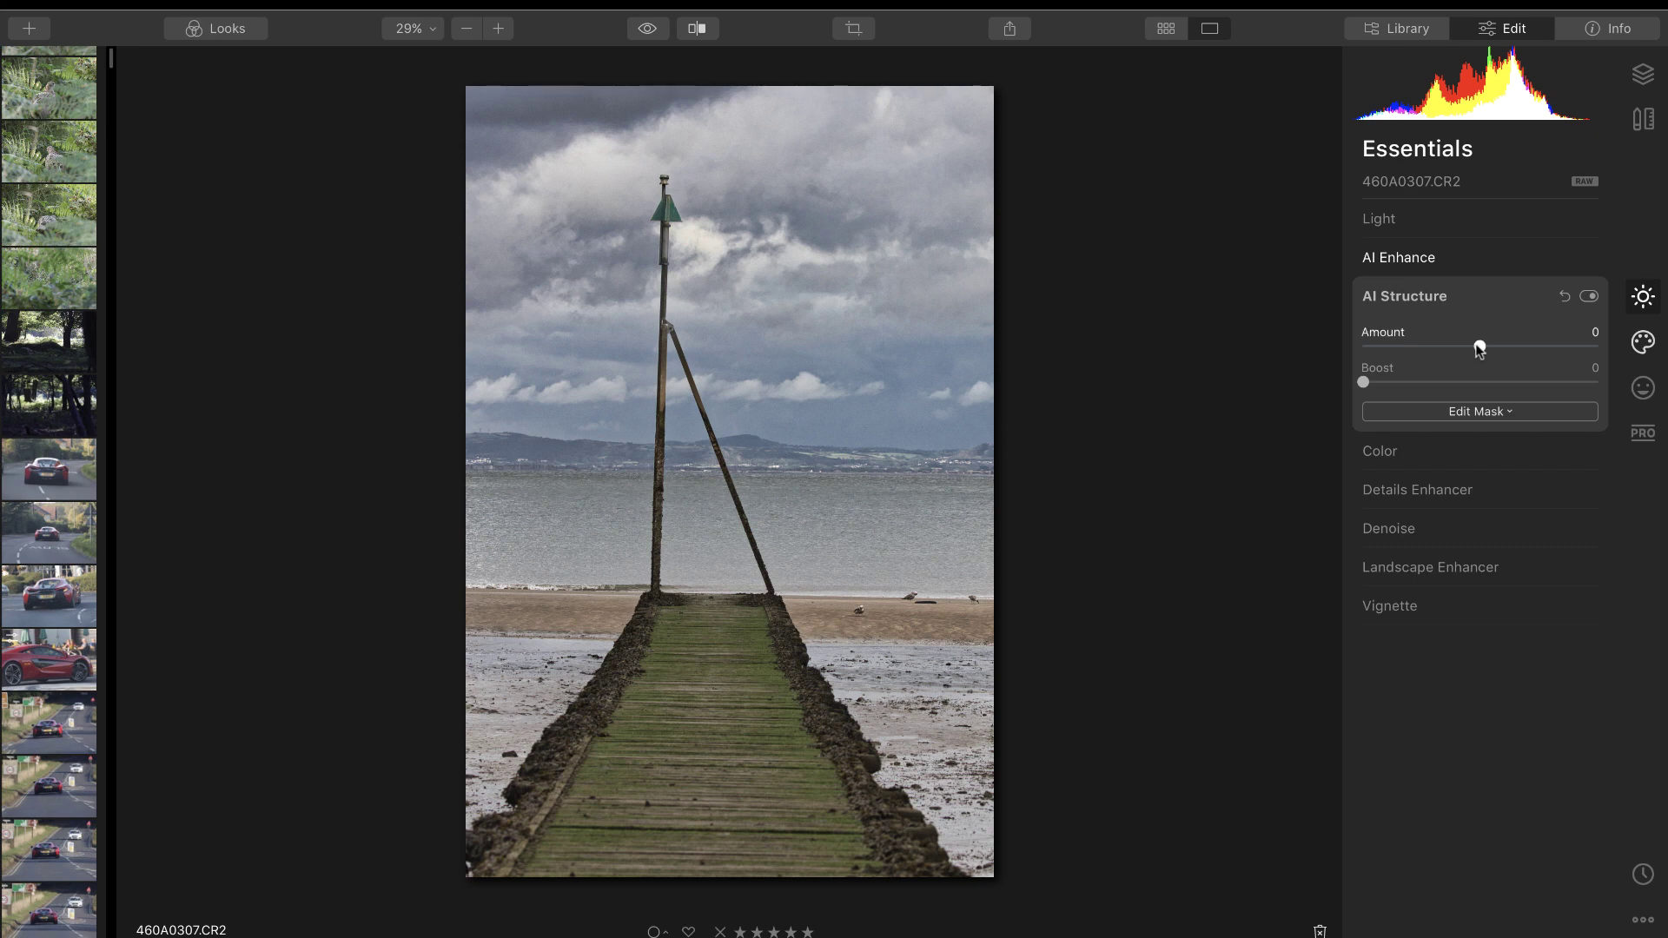
{"action": "mouse_move", "coordinate": [1477, 347]}
{"action": "left_mouse_down"}
{"action": "mouse_move", "coordinate": [1437, 346]}
{"action": "mouse_move", "coordinate": [1584, 348]}
{"action": "mouse_move", "coordinate": [1479, 347]}
{"action": "left_mouse_up"}
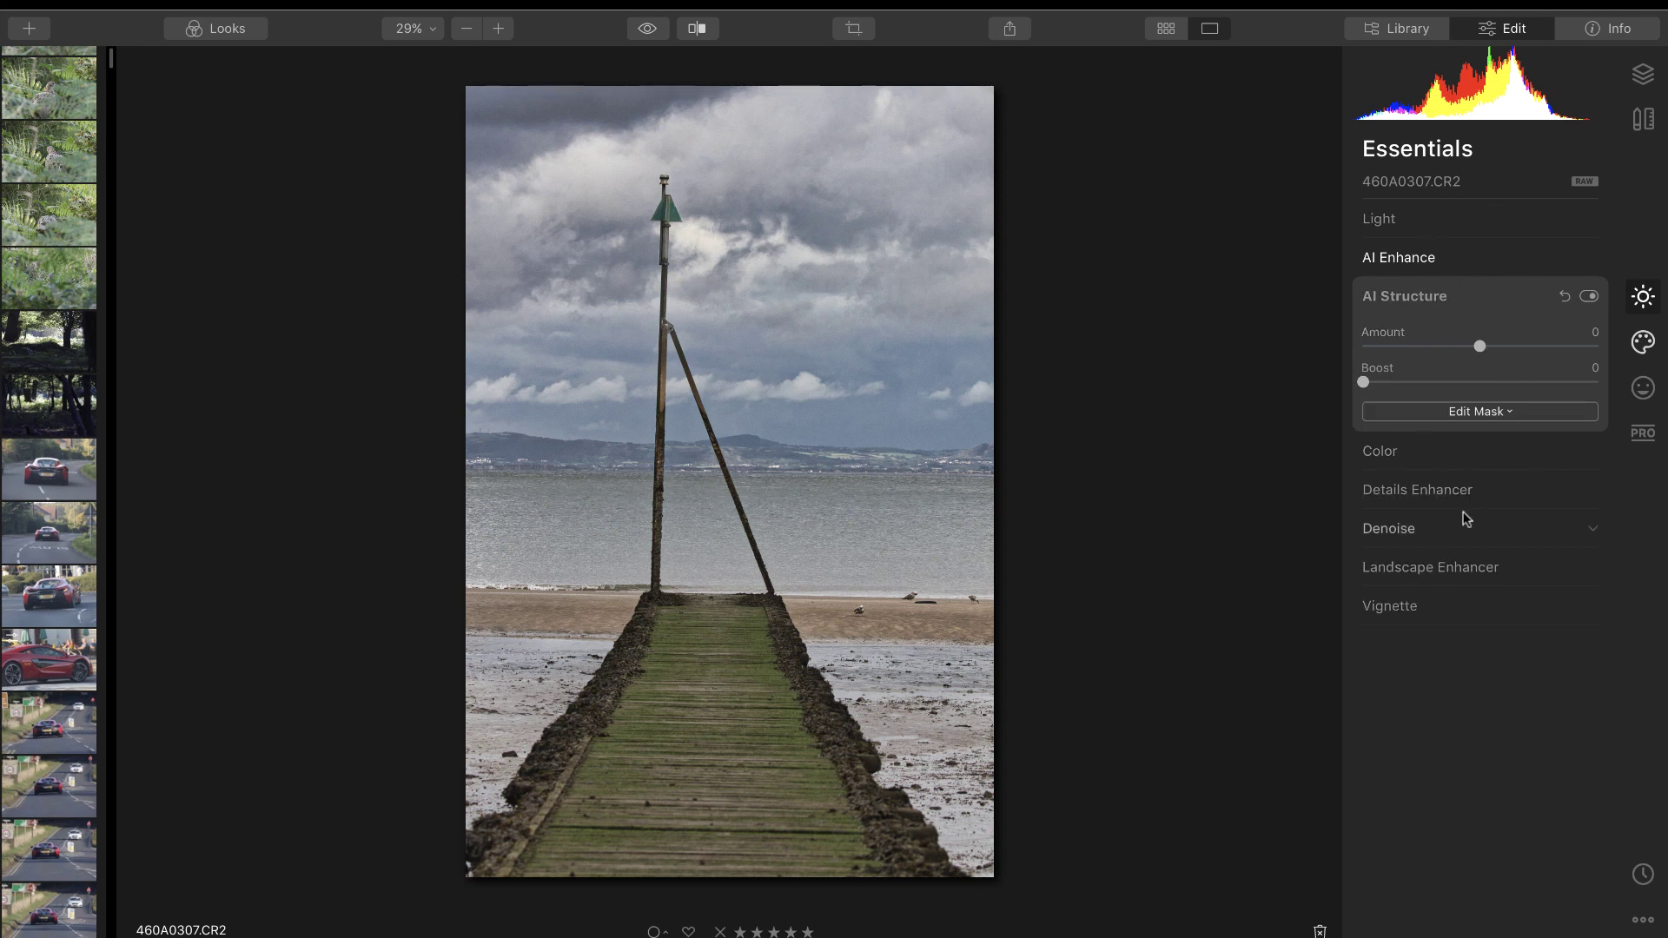
{"action": "left_click", "coordinate": [1542, 449]}
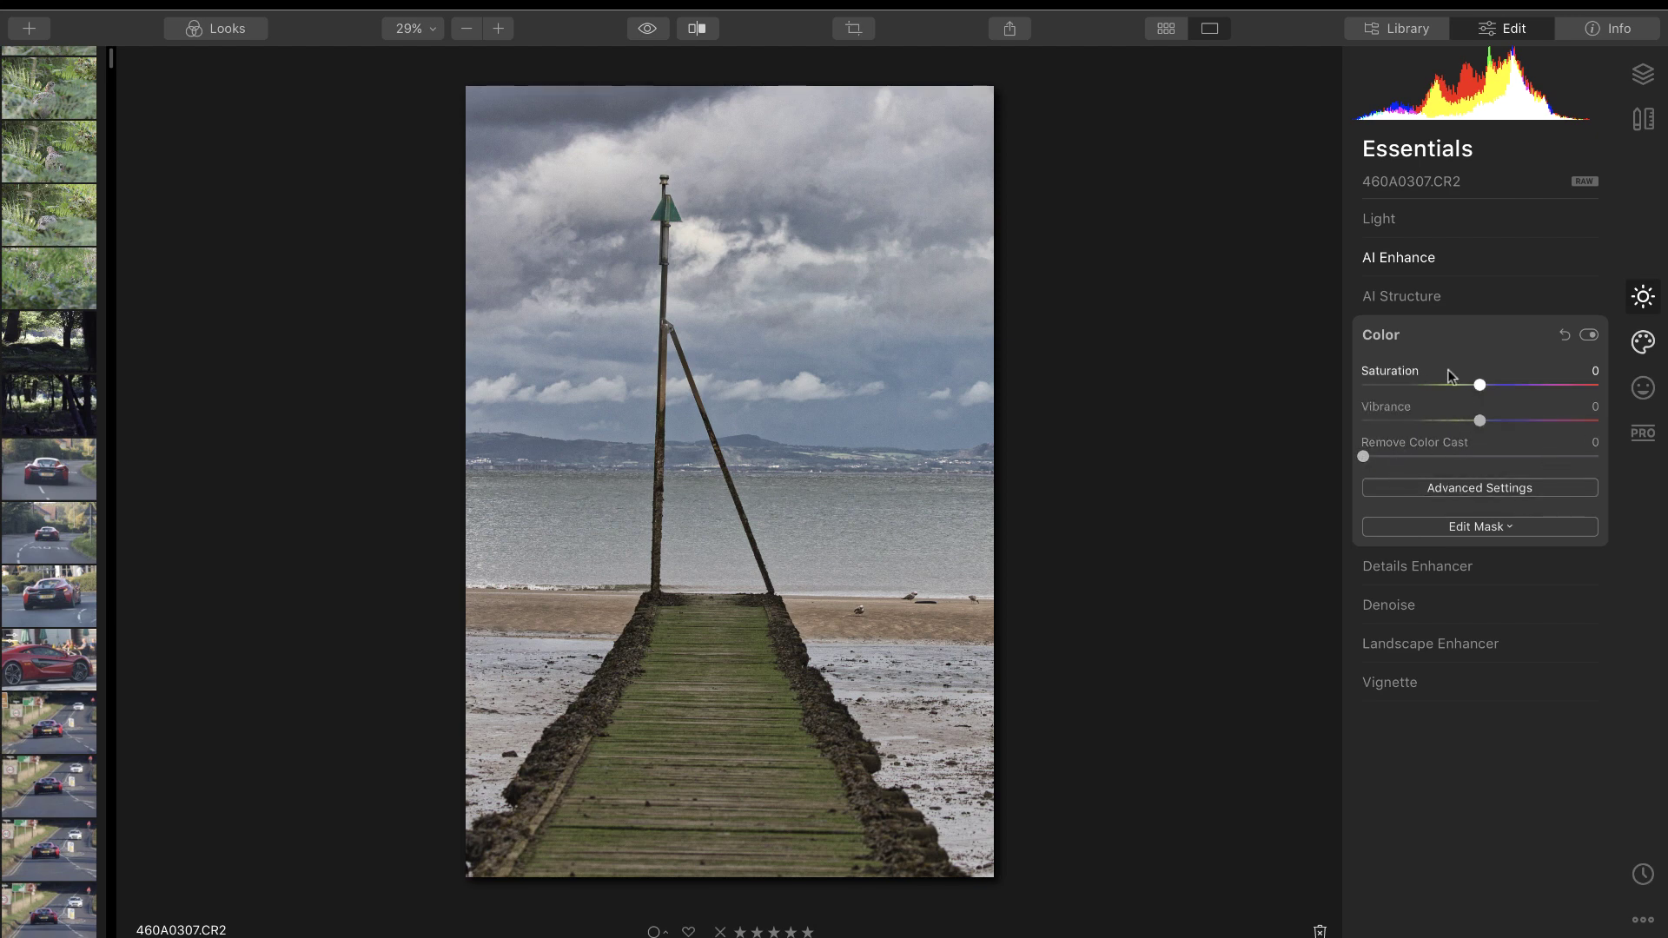
{"action": "left_click", "coordinate": [1478, 571]}
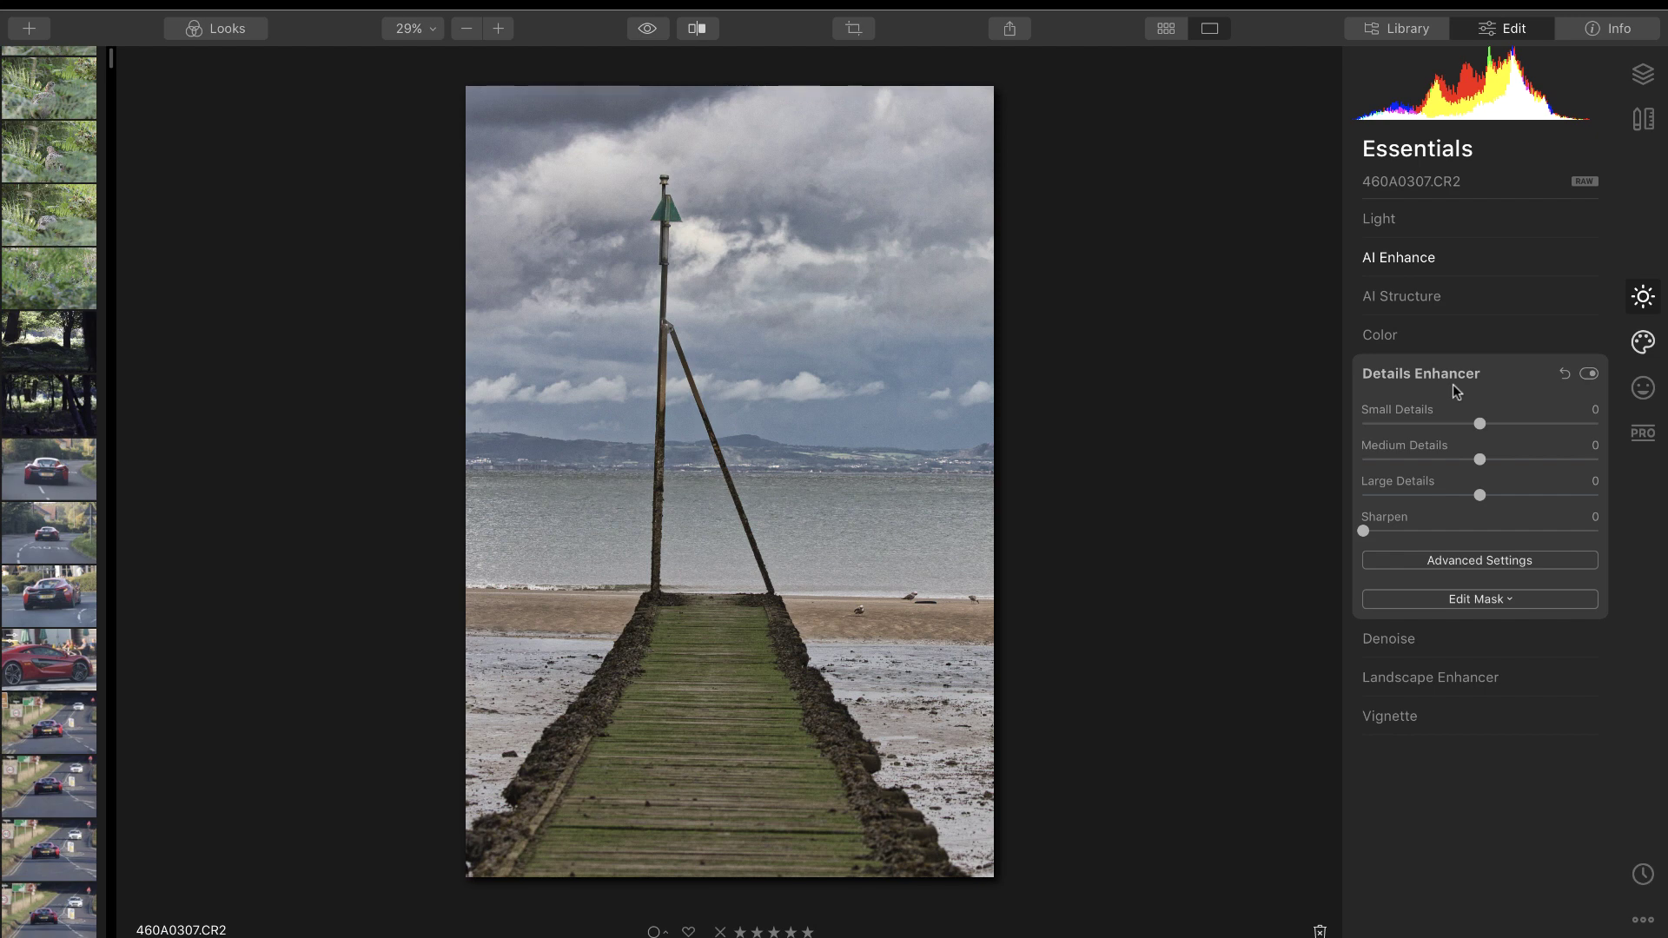
{"action": "left_click", "coordinate": [1418, 639]}
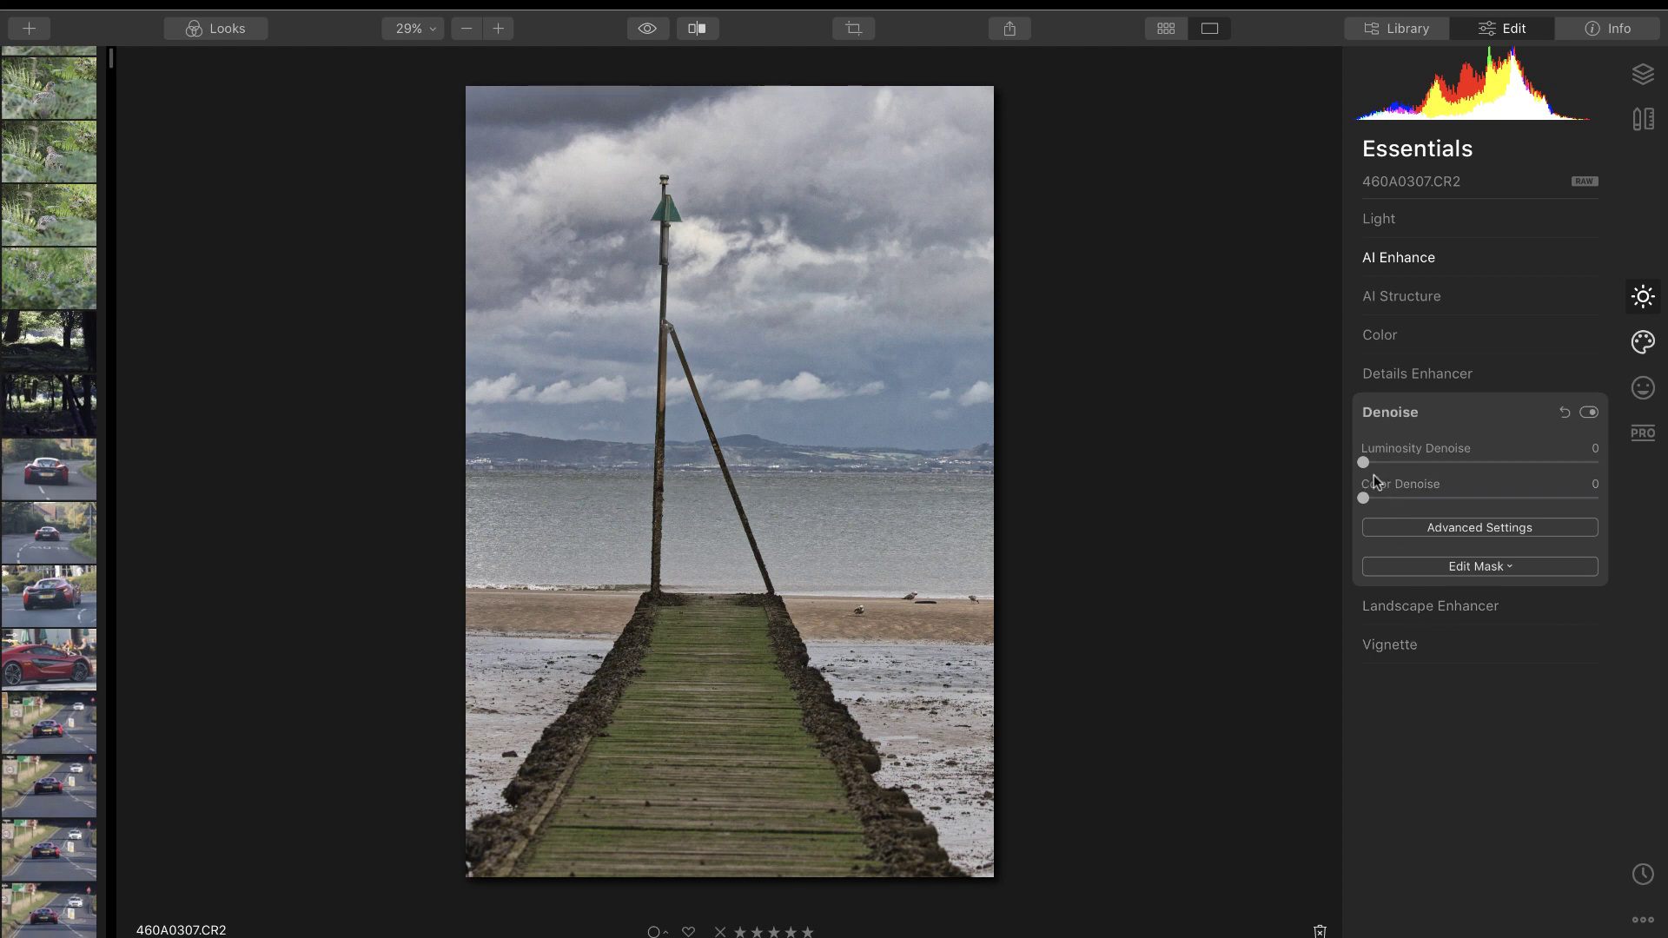
{"action": "mouse_move", "coordinate": [1363, 462]}
{"action": "left_mouse_down"}
{"action": "mouse_move", "coordinate": [1407, 460]}
{"action": "mouse_move", "coordinate": [1382, 453]}
{"action": "mouse_move", "coordinate": [1367, 502]}
{"action": "mouse_move", "coordinate": [1375, 463]}
{"action": "left_mouse_up"}
Replace the sky with the Sunset 1 preset and inspect the edges around the marker pole at 100% zoom.
{"action": "left_click", "coordinate": [1643, 342]}
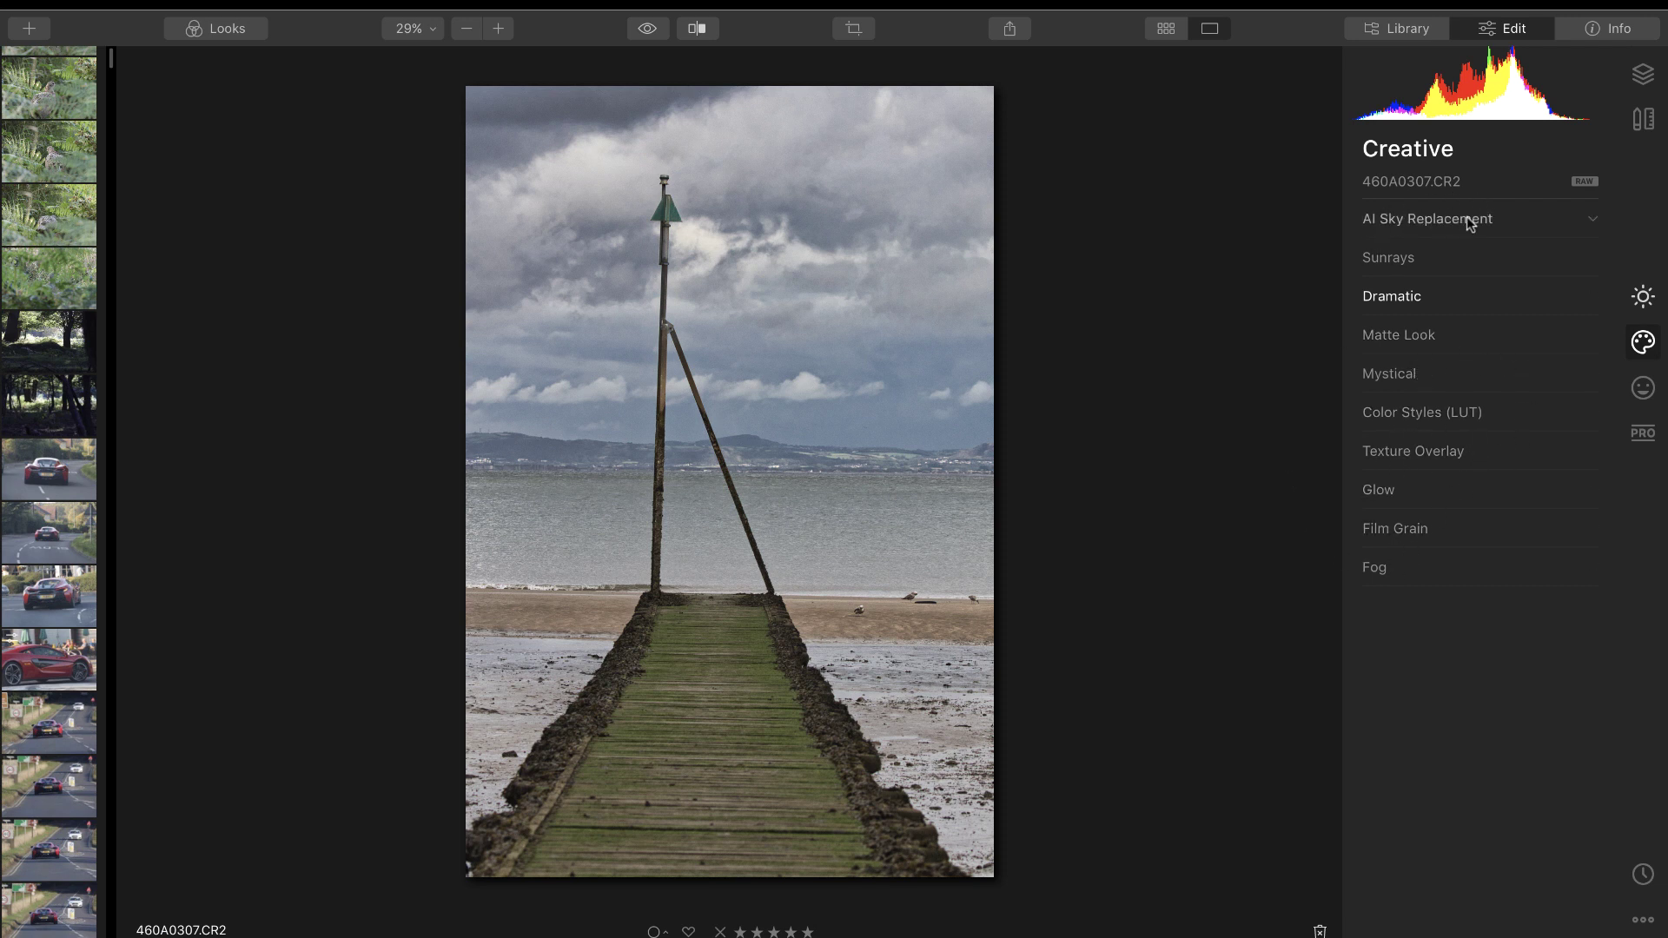
{"action": "left_click", "coordinate": [1577, 224]}
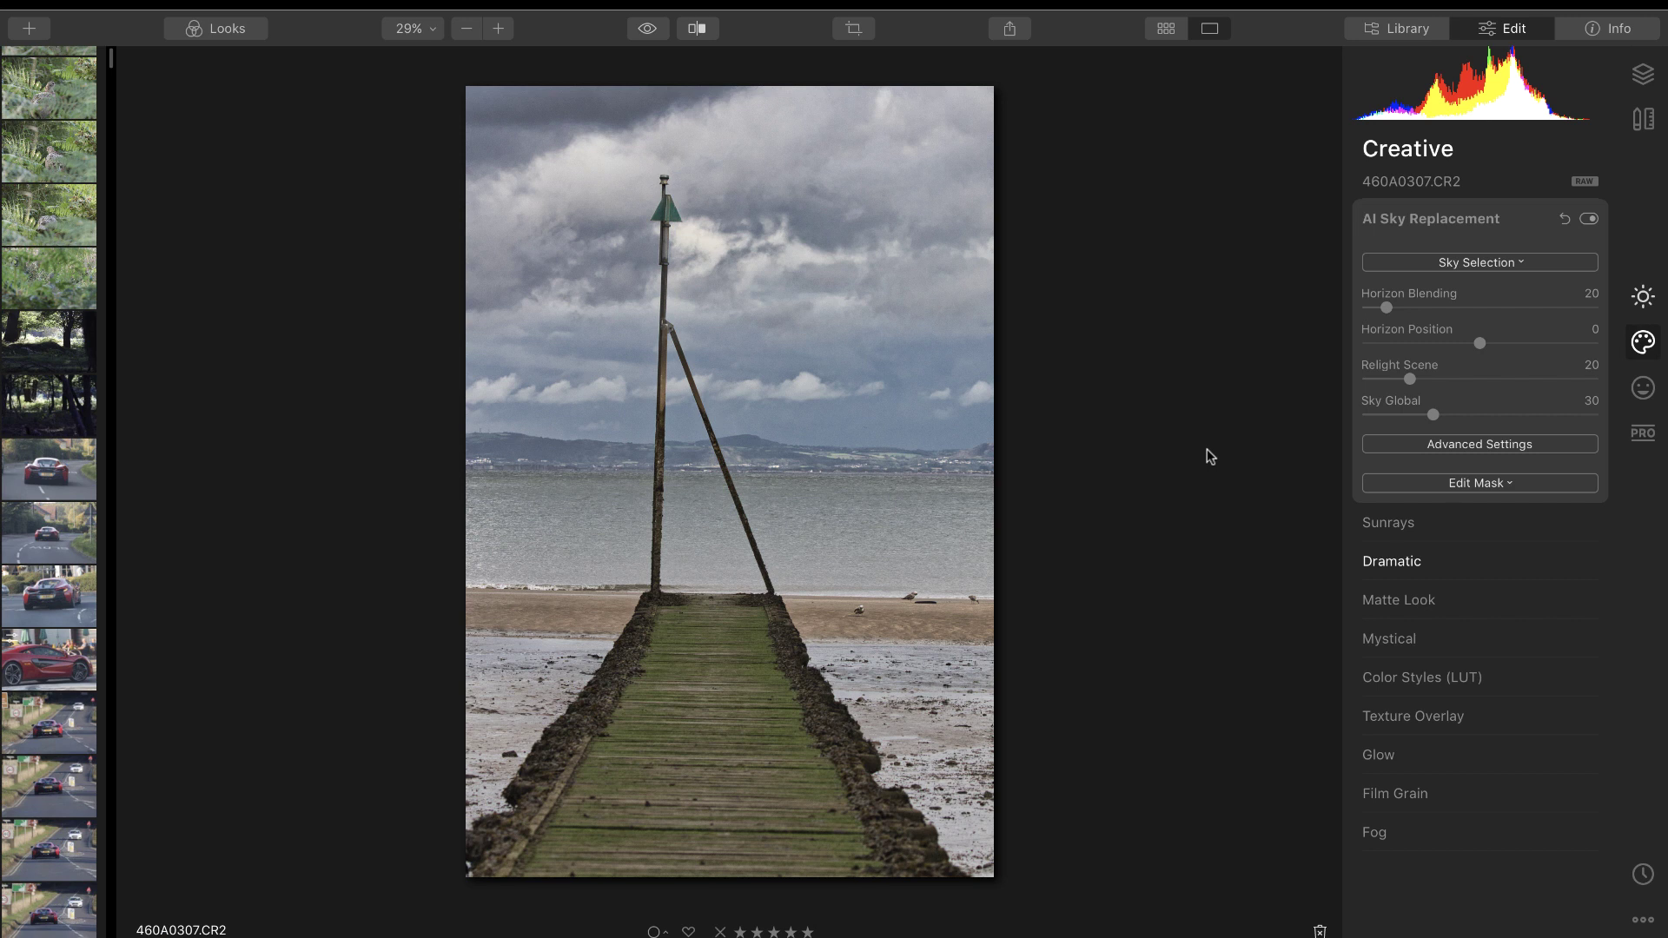
{"action": "left_click", "coordinate": [1511, 268]}
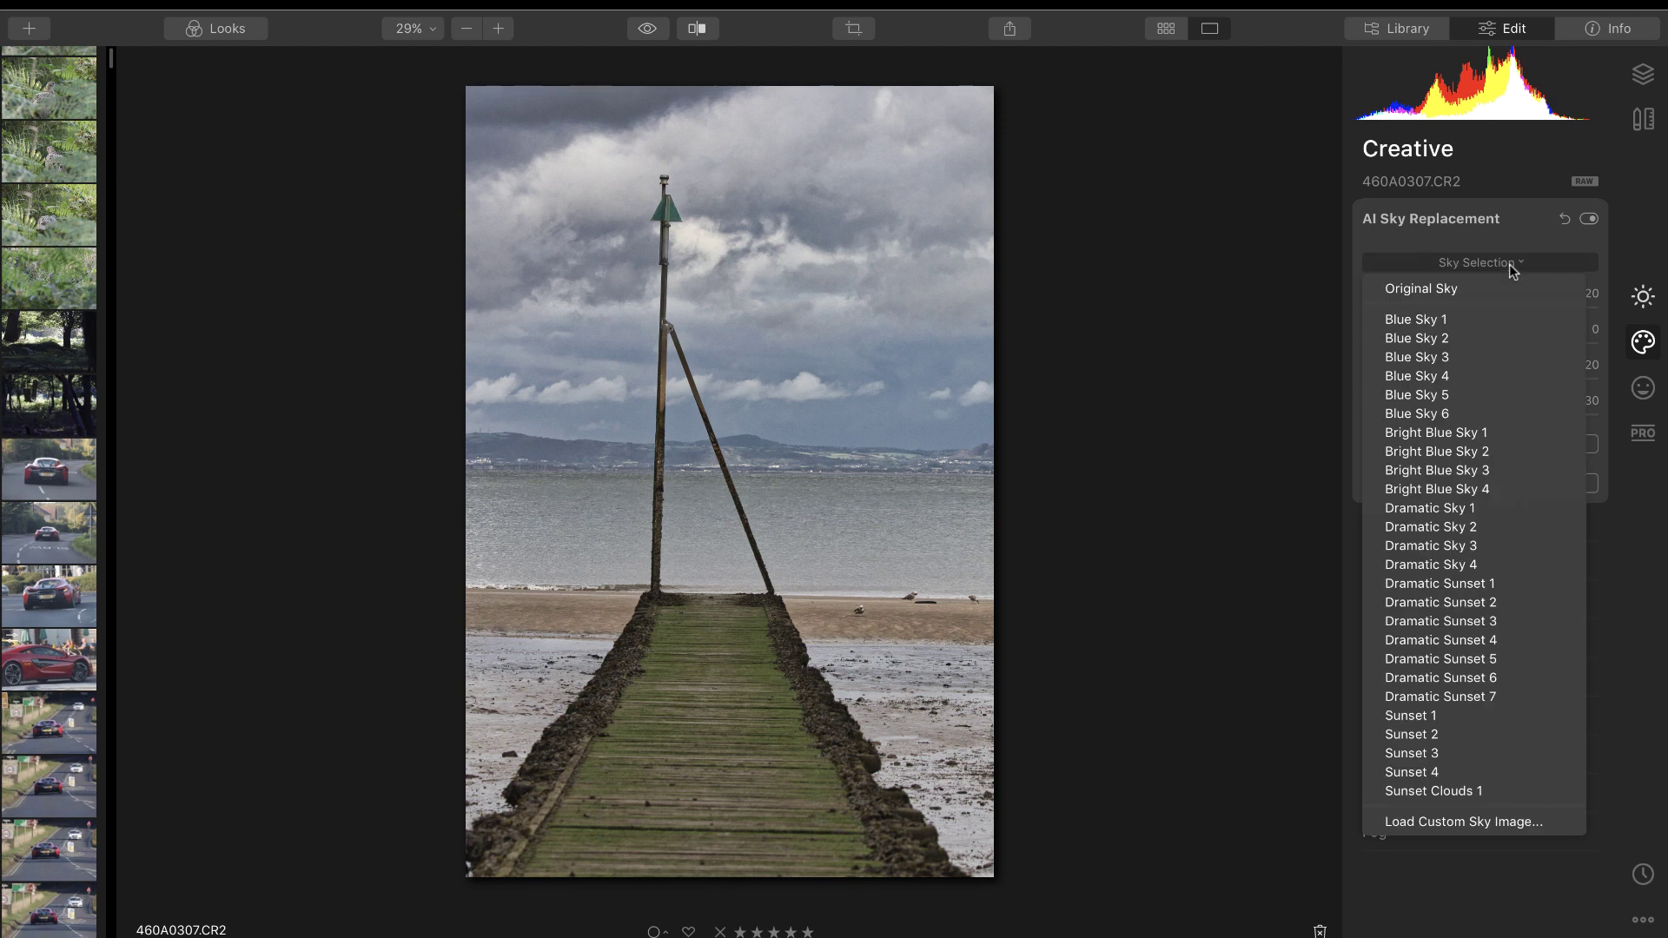
{"action": "left_click", "coordinate": [1410, 715]}
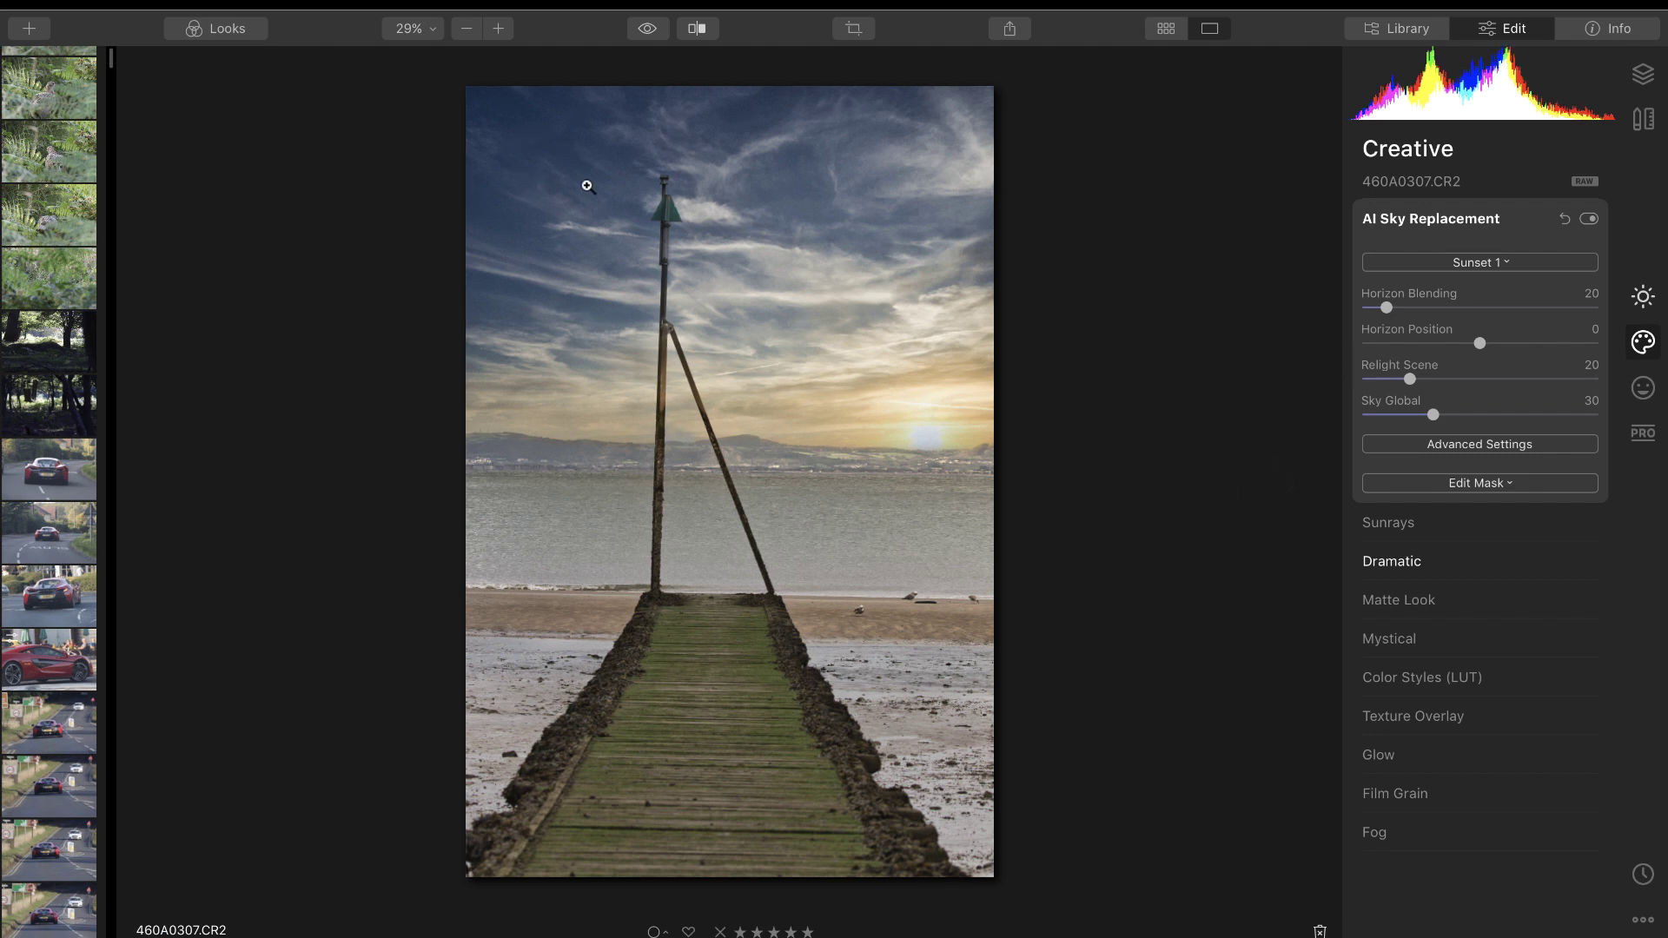
{"action": "left_click", "coordinate": [690, 435]}
{"action": "left_click_drag", "start_coordinate": [565, 410], "coordinate": [675, 451]}
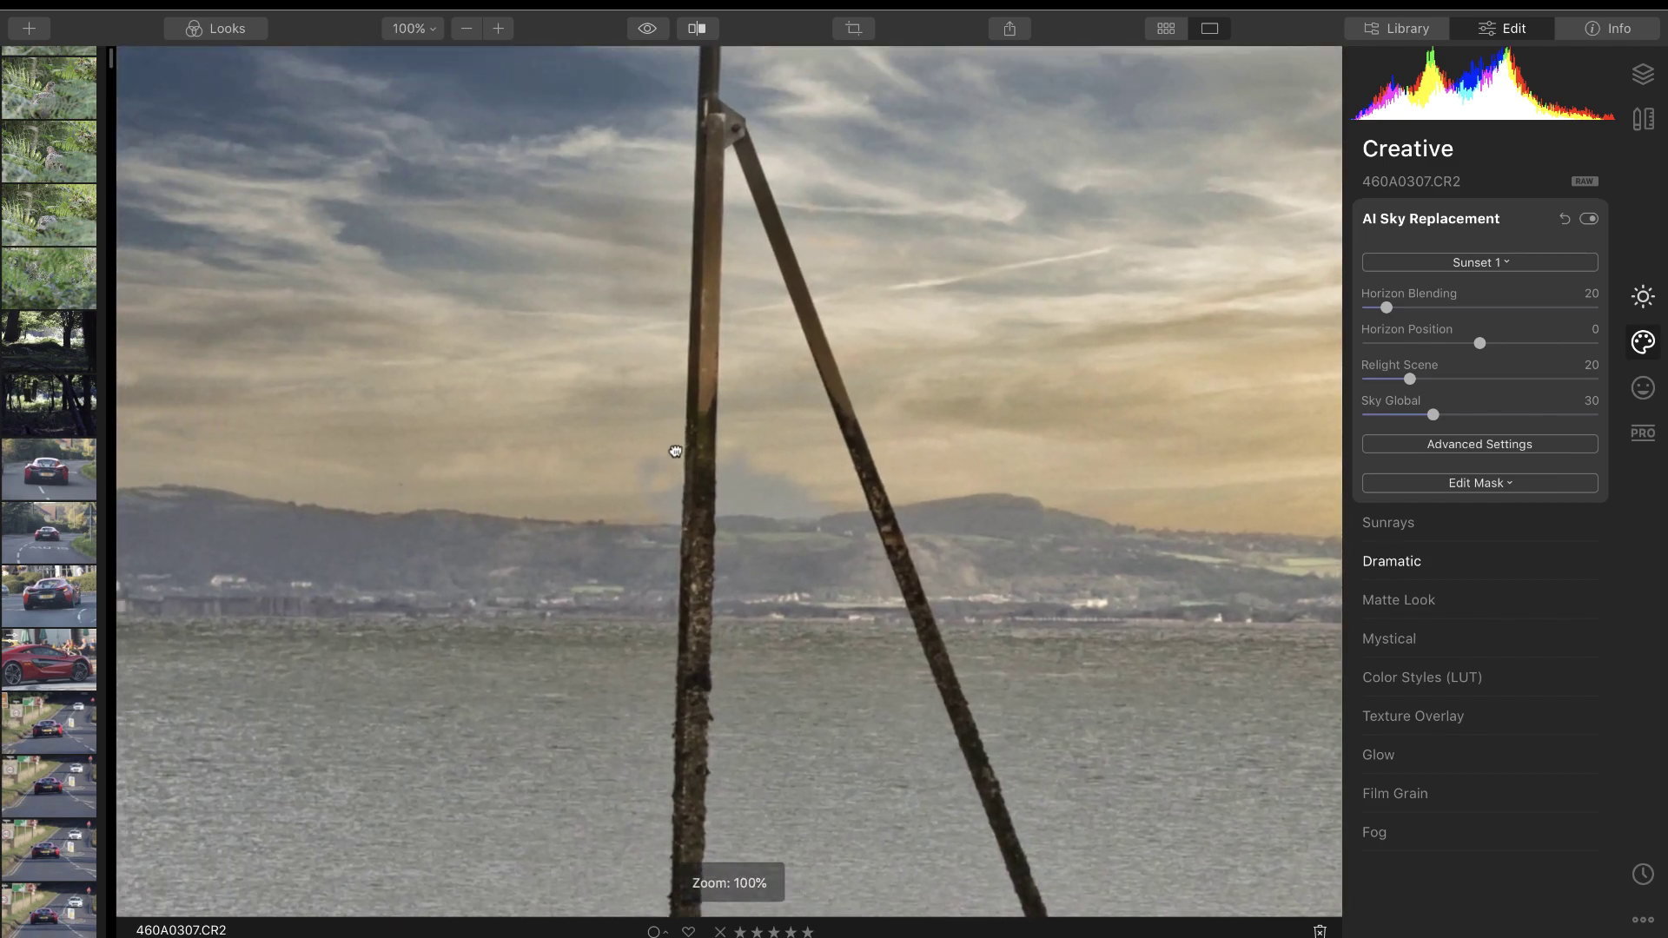
{"action": "left_click_drag", "start_coordinate": [657, 206], "coordinate": [666, 607]}
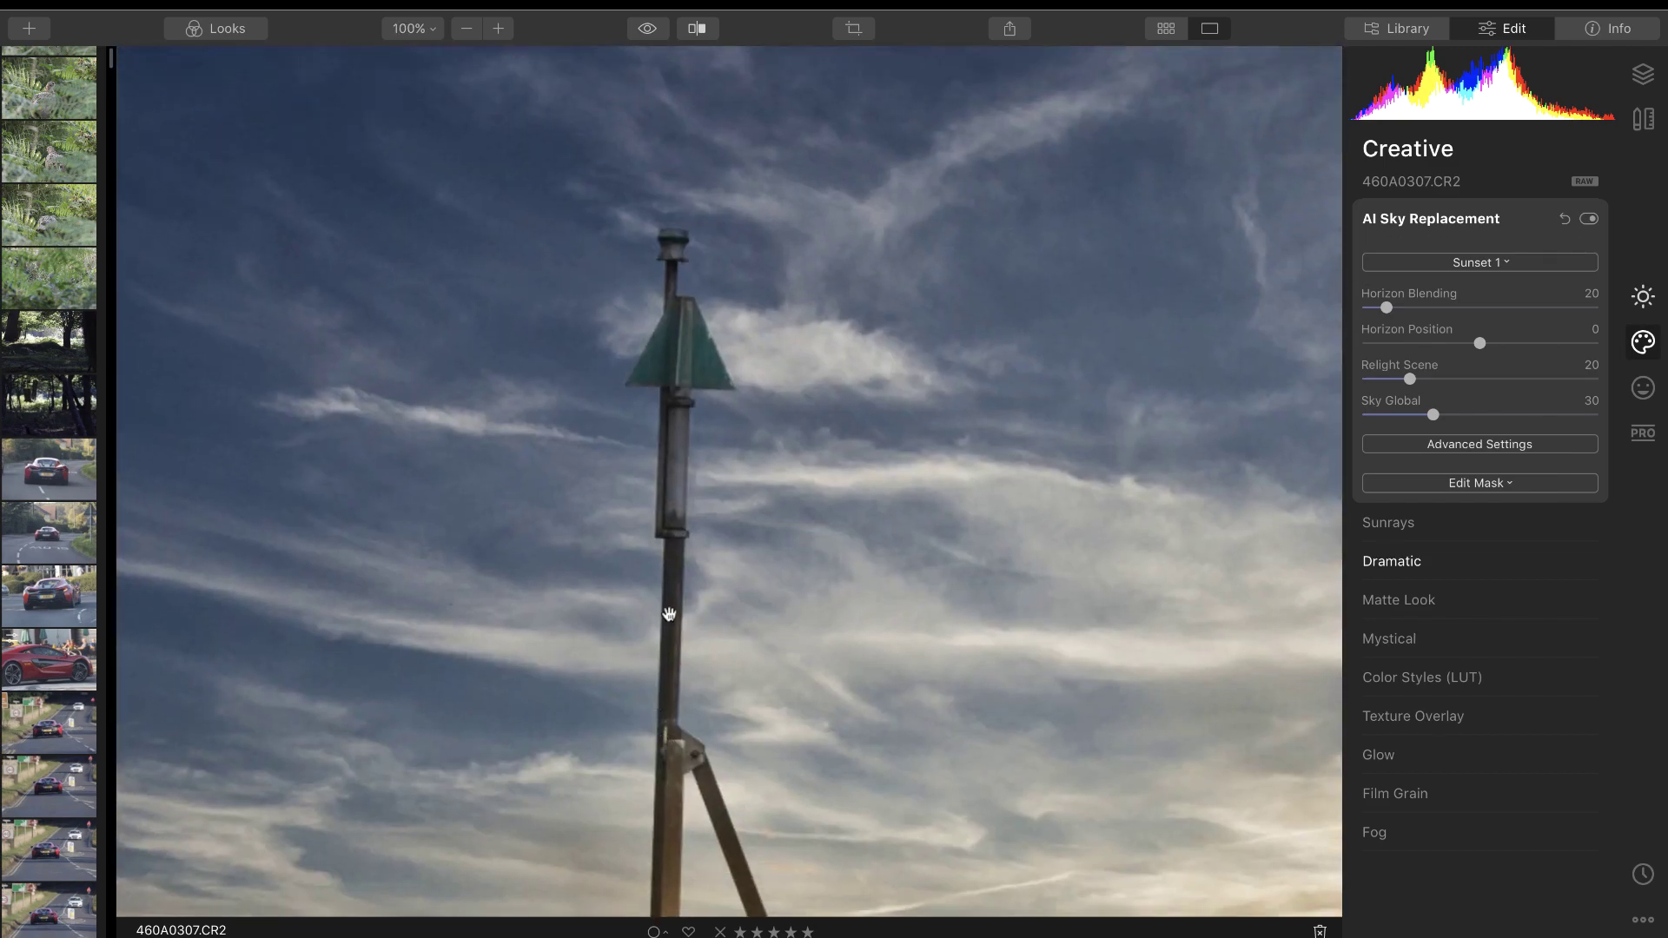
{"action": "left_click", "coordinate": [668, 614]}
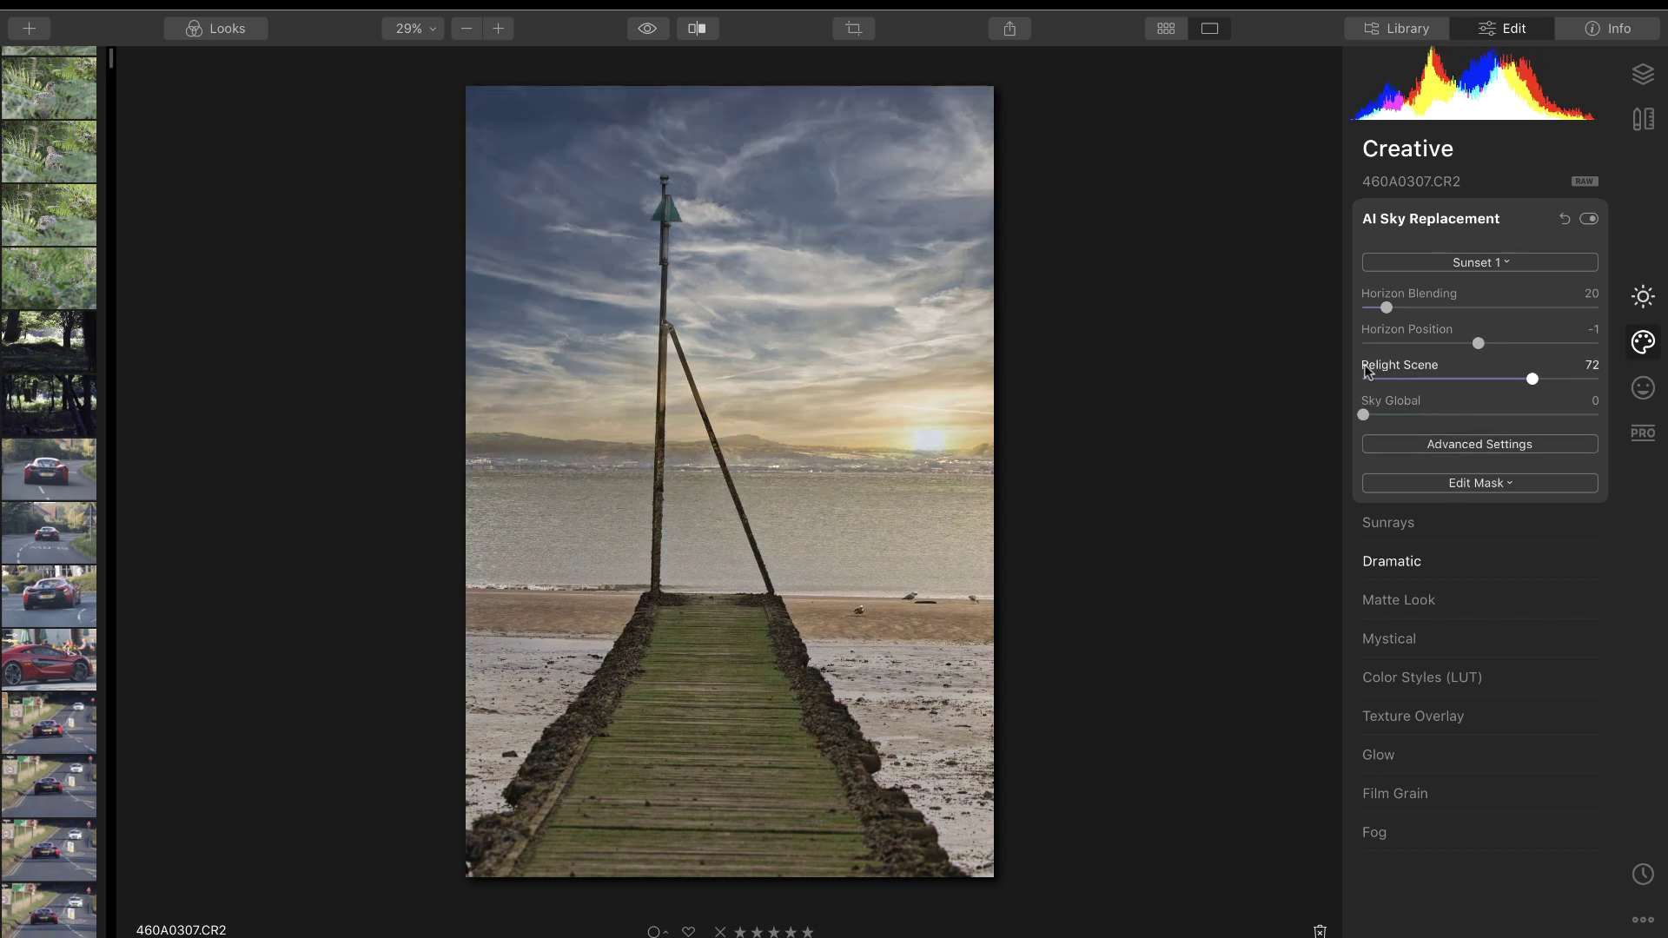
Try the Dramatic Sunset 4 sky on the pier photo and turn AI Sky Replacement off.
{"action": "left_click", "coordinate": [1486, 268]}
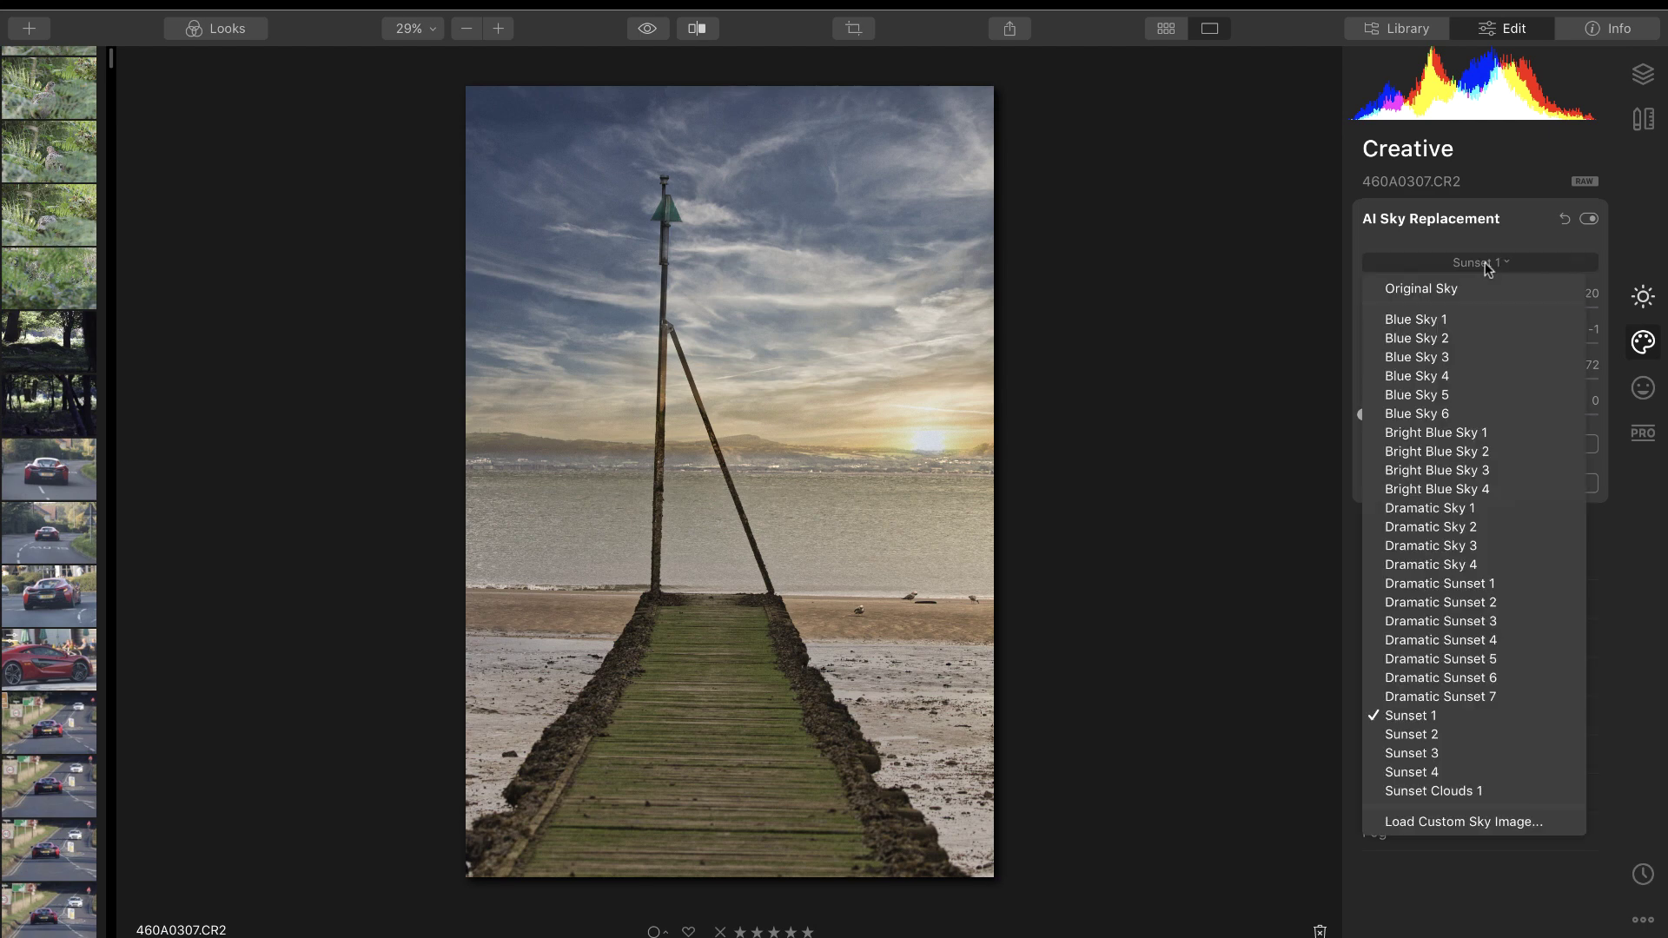
{"action": "left_click", "coordinate": [1396, 641]}
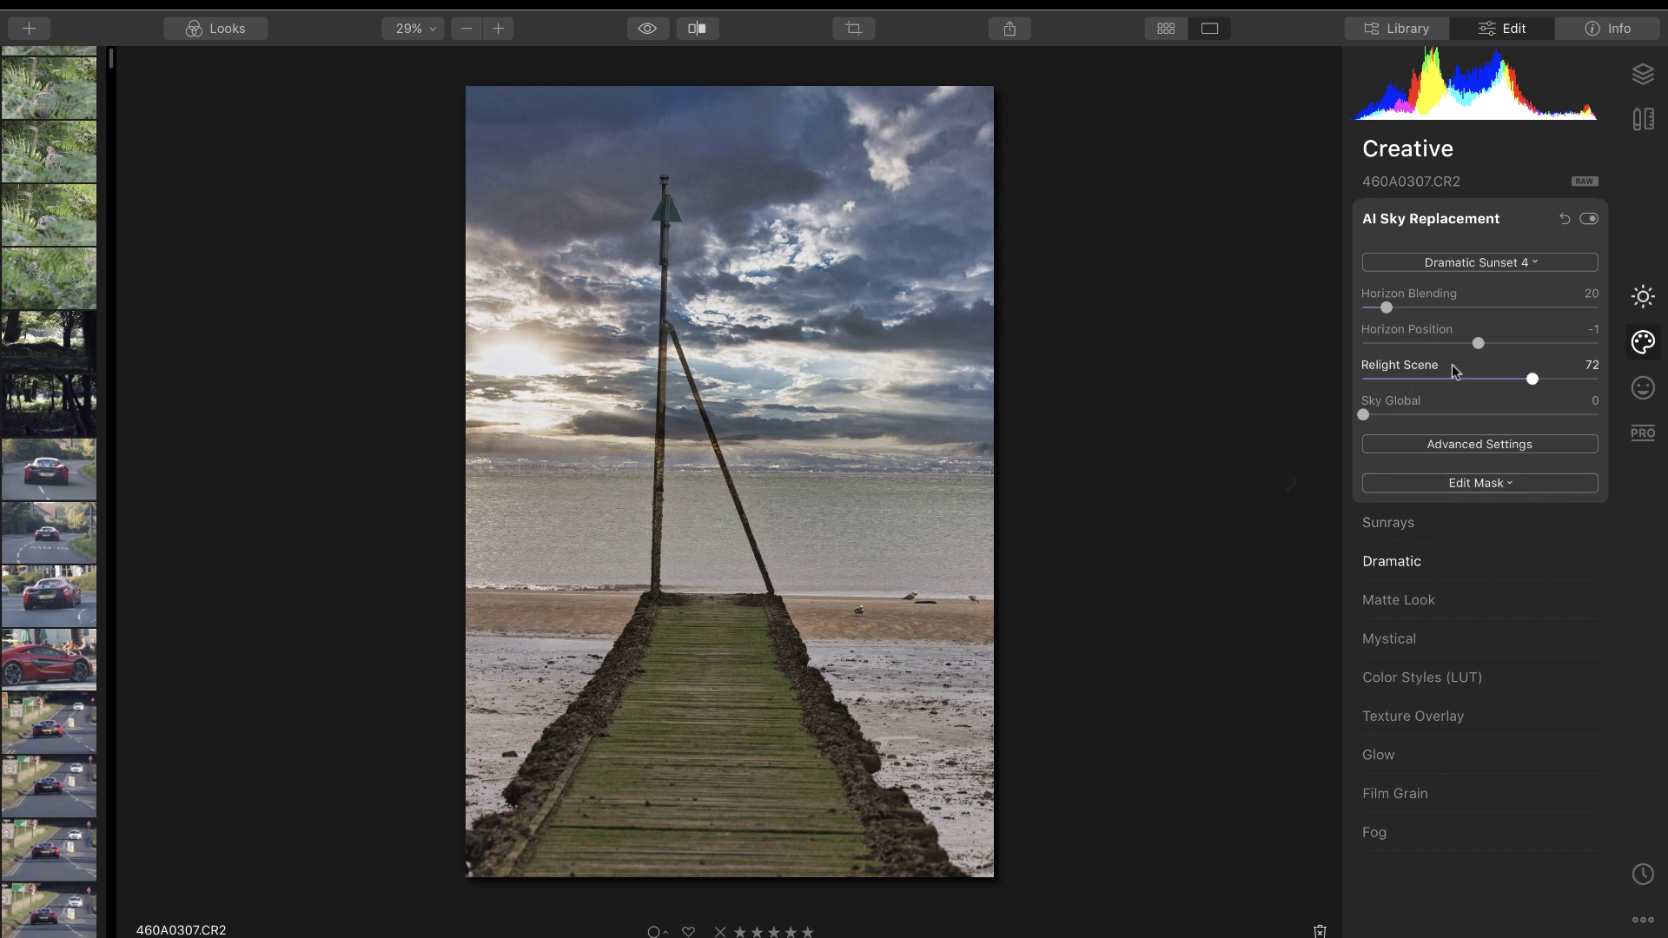
{"action": "left_click", "coordinate": [1485, 263]}
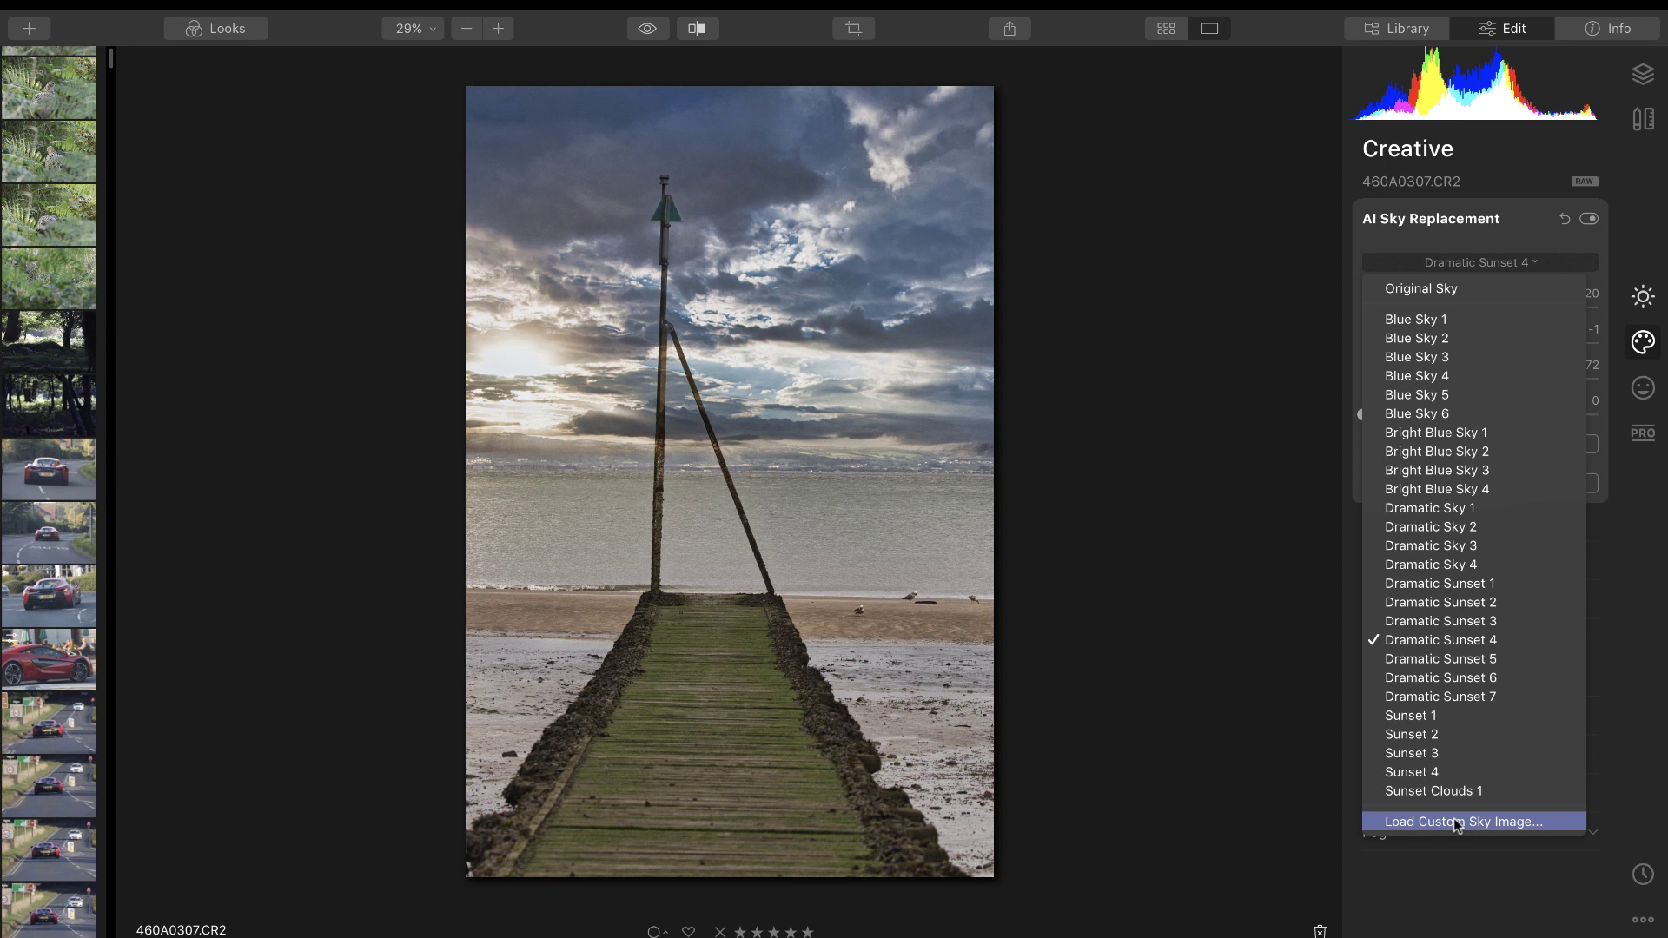
{"action": "left_click", "coordinate": [1588, 222]}
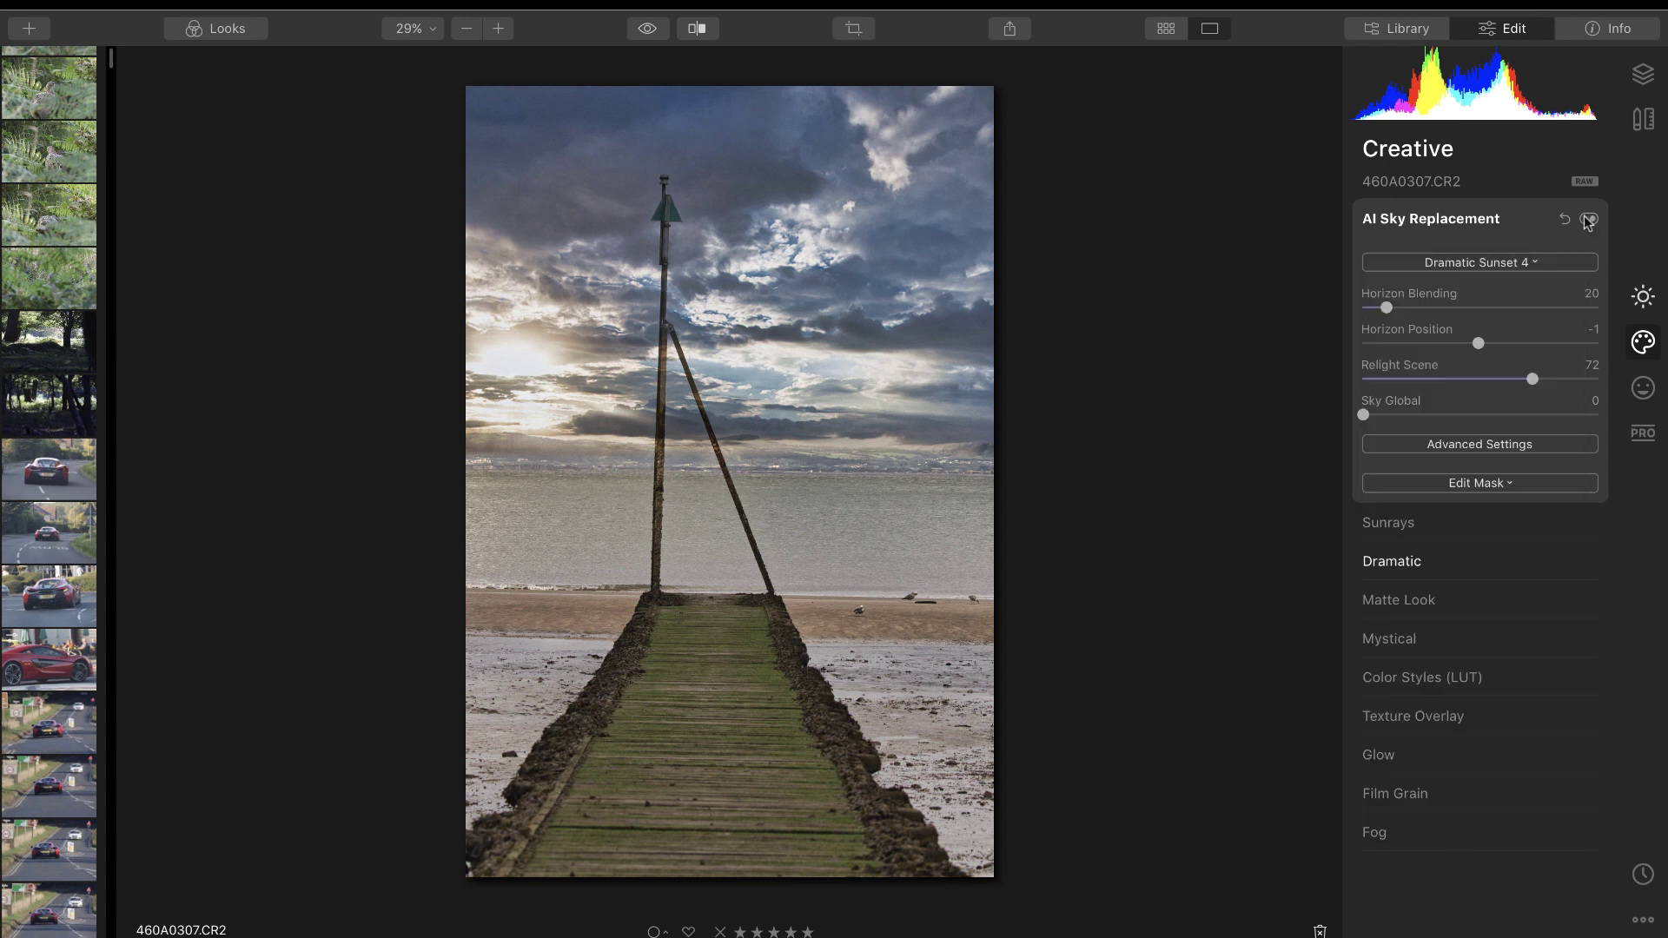
{"action": "left_click", "coordinate": [1590, 222]}
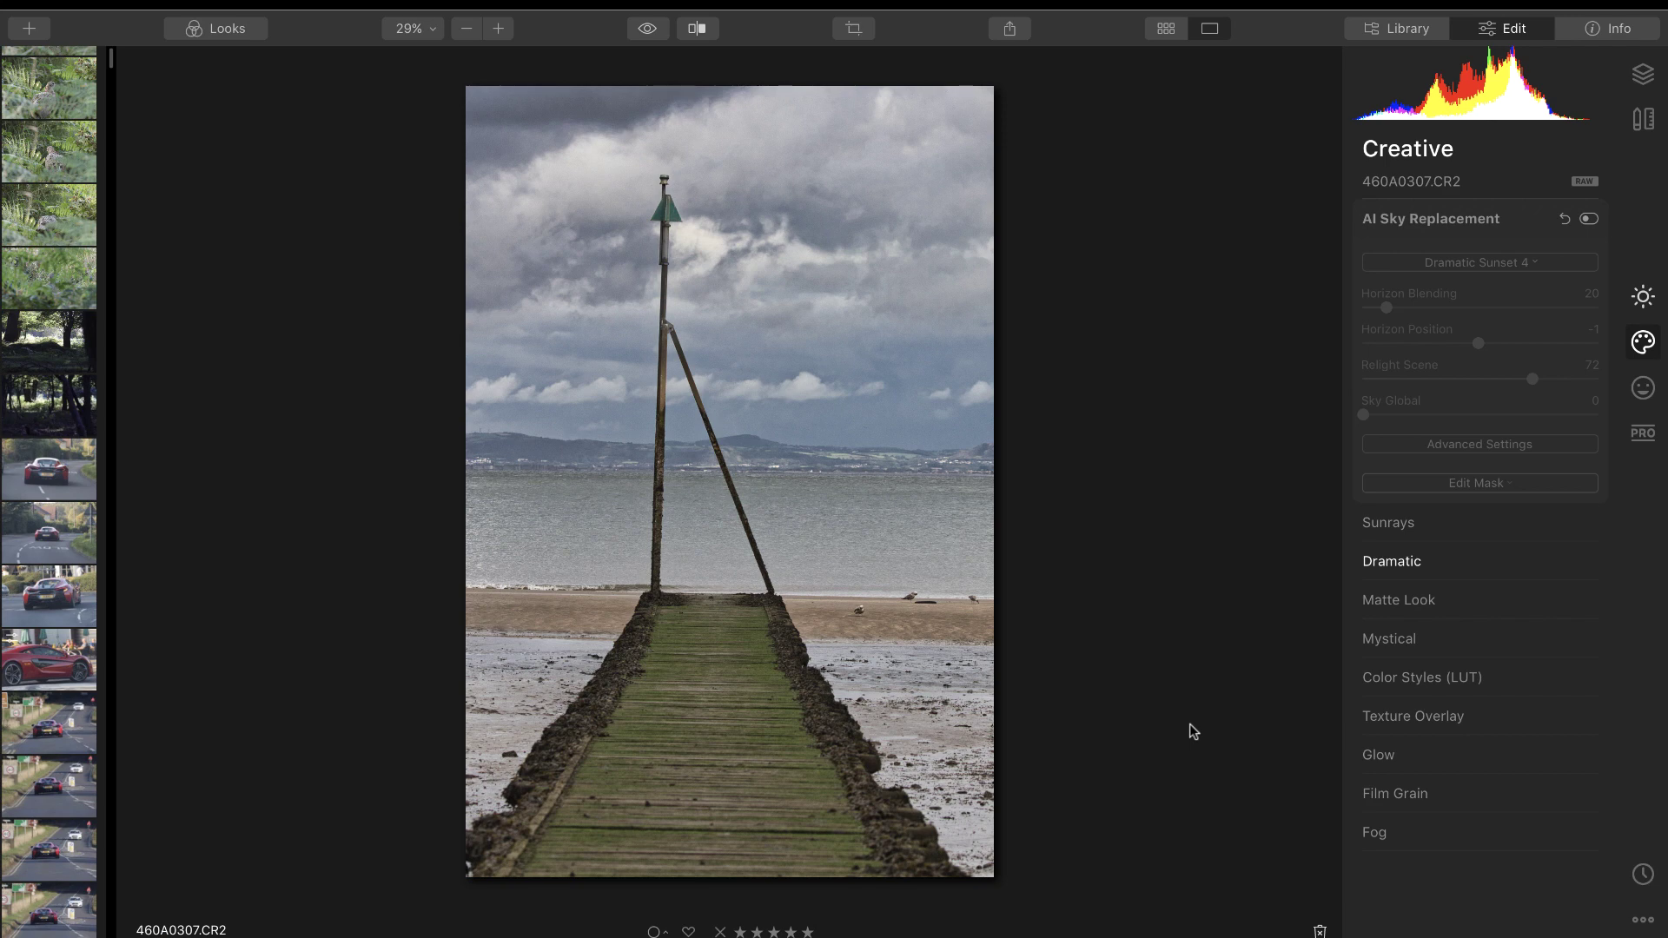
Reduce the Dramatic effect's Amount to 4 and compare the edited pier photo with the original.
{"action": "left_click", "coordinate": [646, 30]}
{"action": "left_click", "coordinate": [646, 30]}
{"action": "left_click", "coordinate": [1406, 566]}
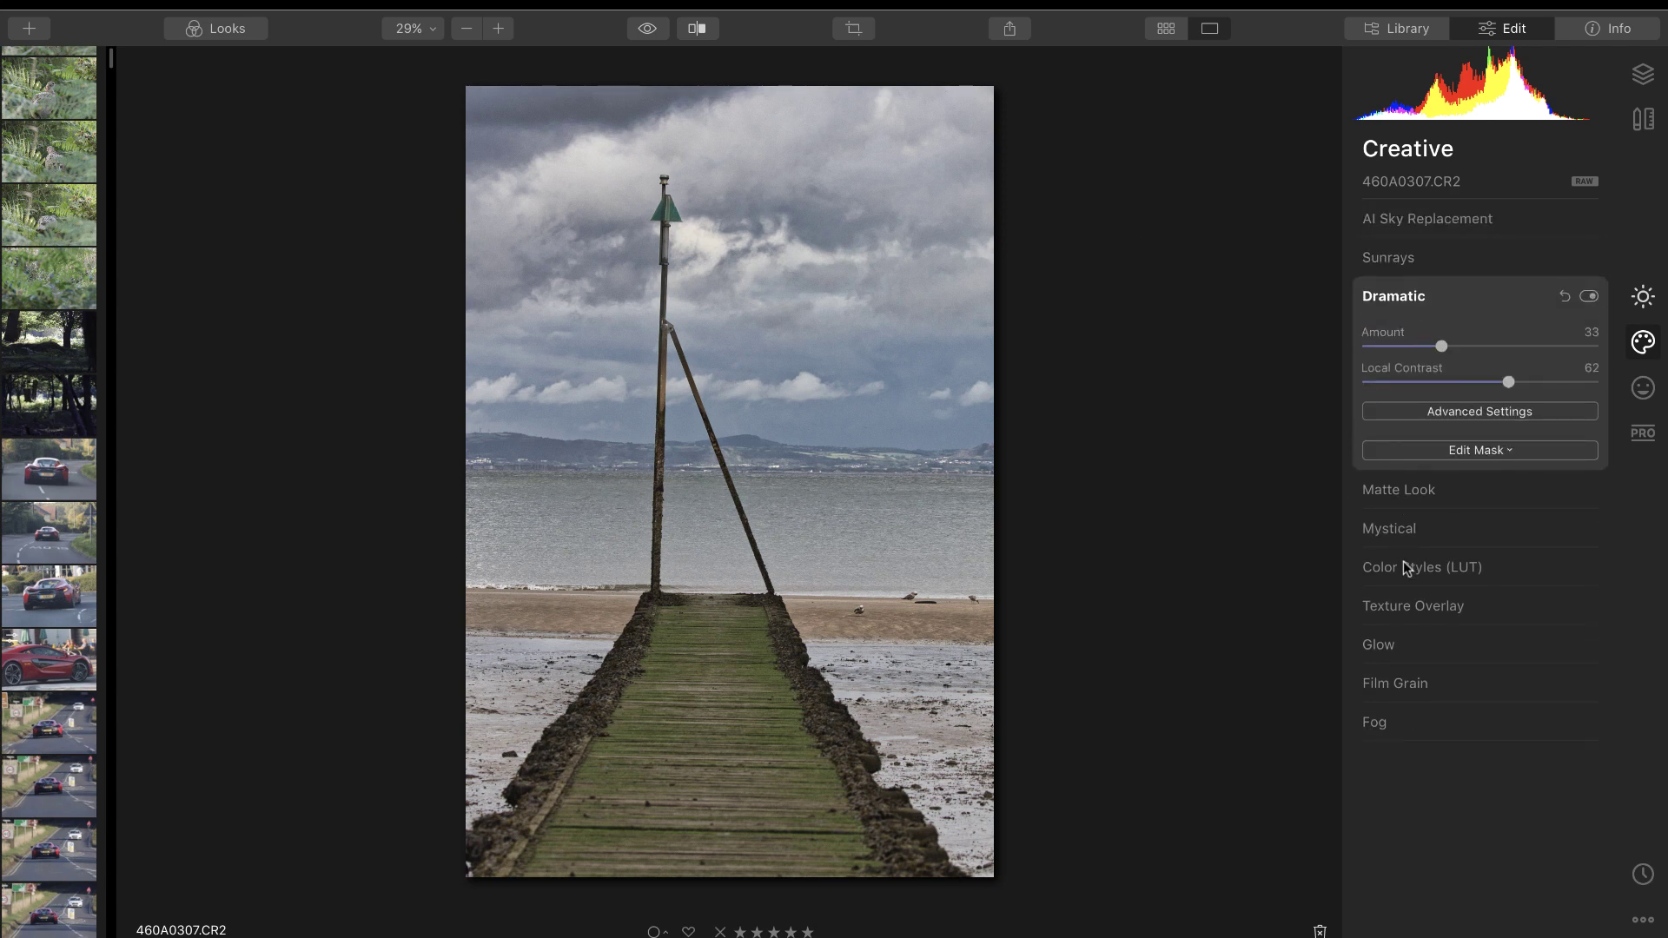
{"action": "left_click_drag", "start_coordinate": [1444, 347], "coordinate": [1373, 344]}
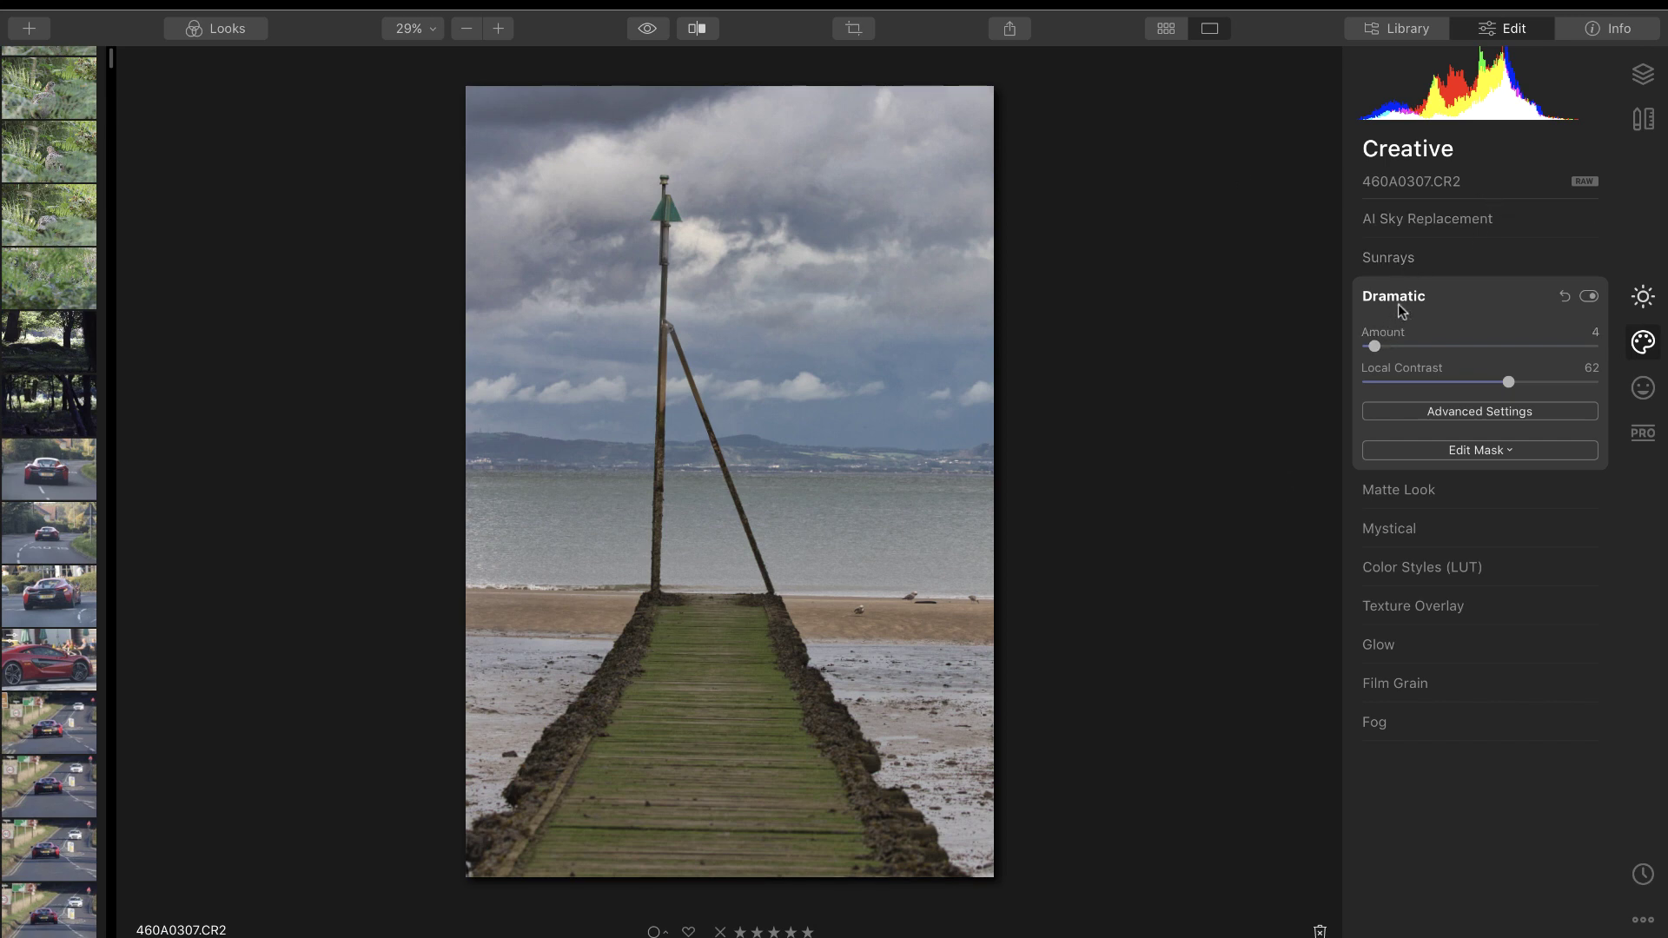
{"action": "left_click", "coordinate": [647, 29]}
{"action": "left_click", "coordinate": [648, 29]}
{"action": "left_click", "coordinate": [647, 28]}
{"action": "left_click", "coordinate": [647, 29]}
{"action": "left_click", "coordinate": [648, 29]}
{"action": "left_click", "coordinate": [647, 29]}
Open the side-view photo of the red sports car, 460A9898.CR2.
{"action": "left_click", "coordinate": [58, 669]}
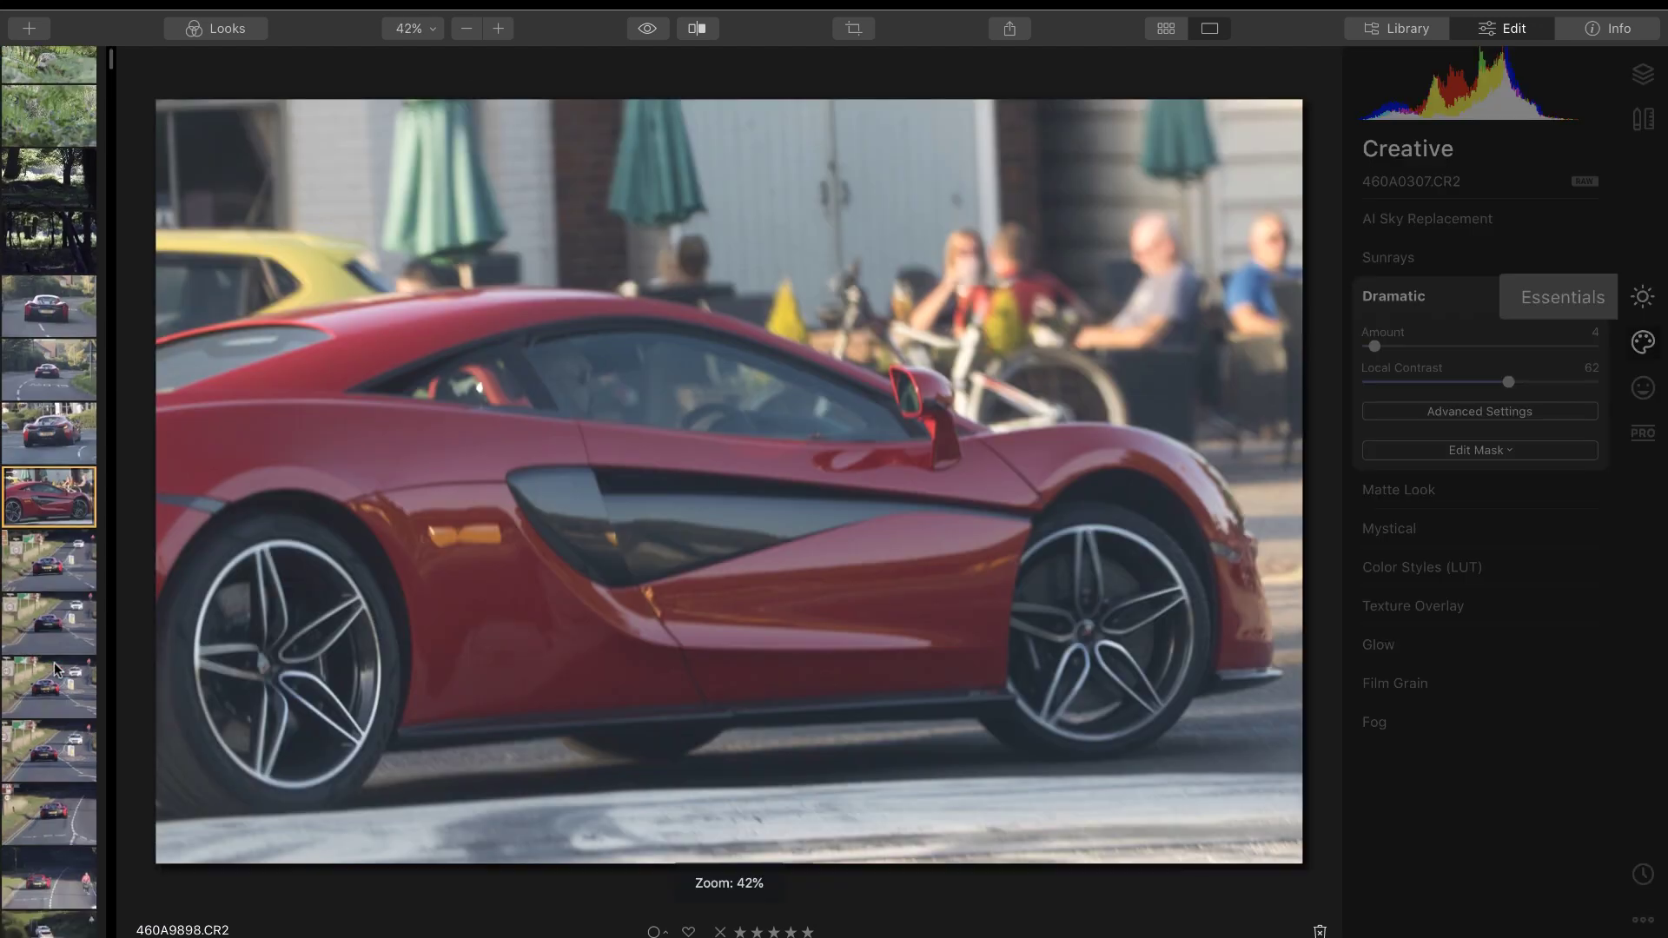
{"action": "left_click", "coordinate": [640, 599]}
{"action": "left_click", "coordinate": [643, 589]}
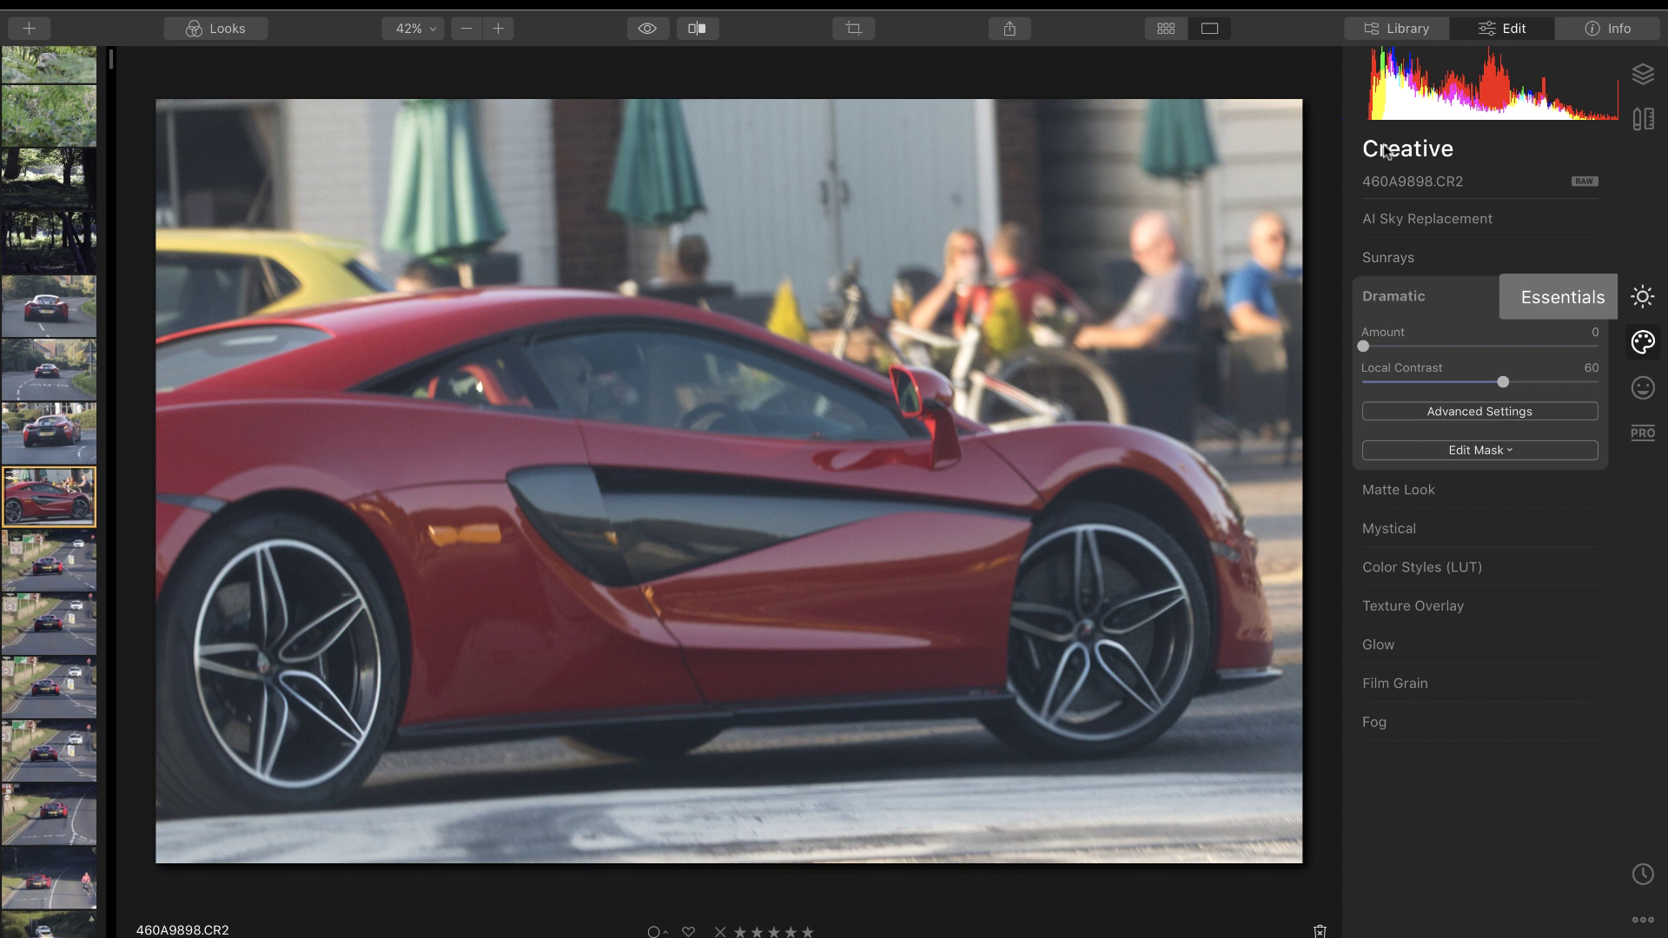
Set AI Accent to 47 on the red car photo and compare the result with the original.
{"action": "left_click", "coordinate": [1644, 300]}
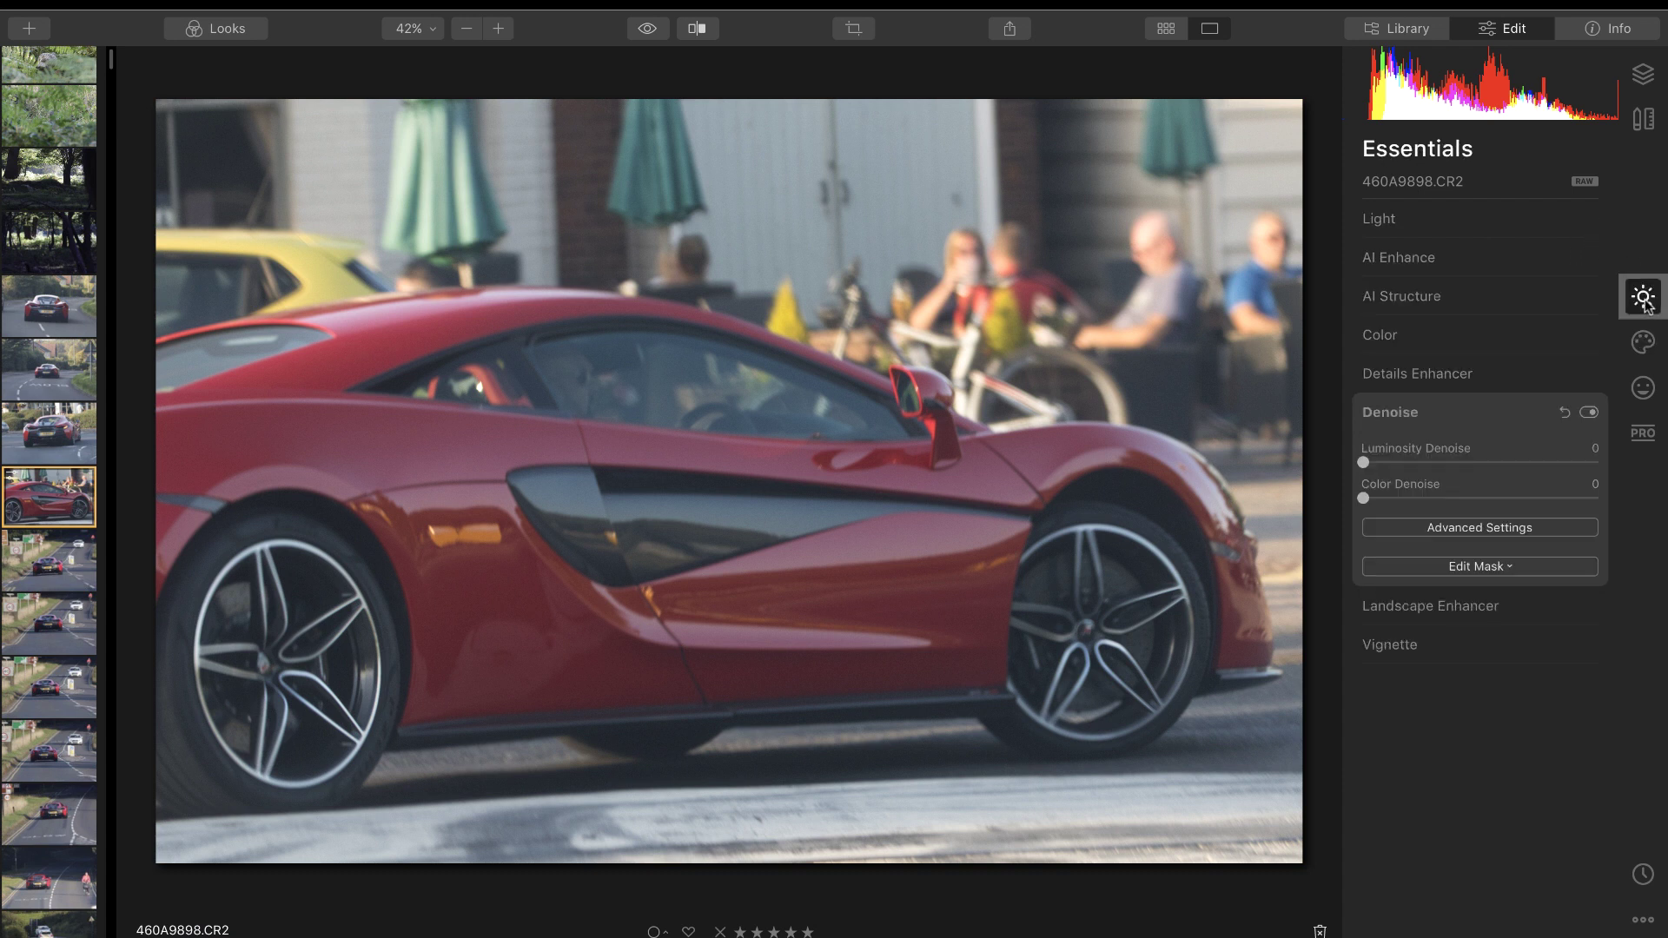
{"action": "left_click", "coordinate": [1395, 259]}
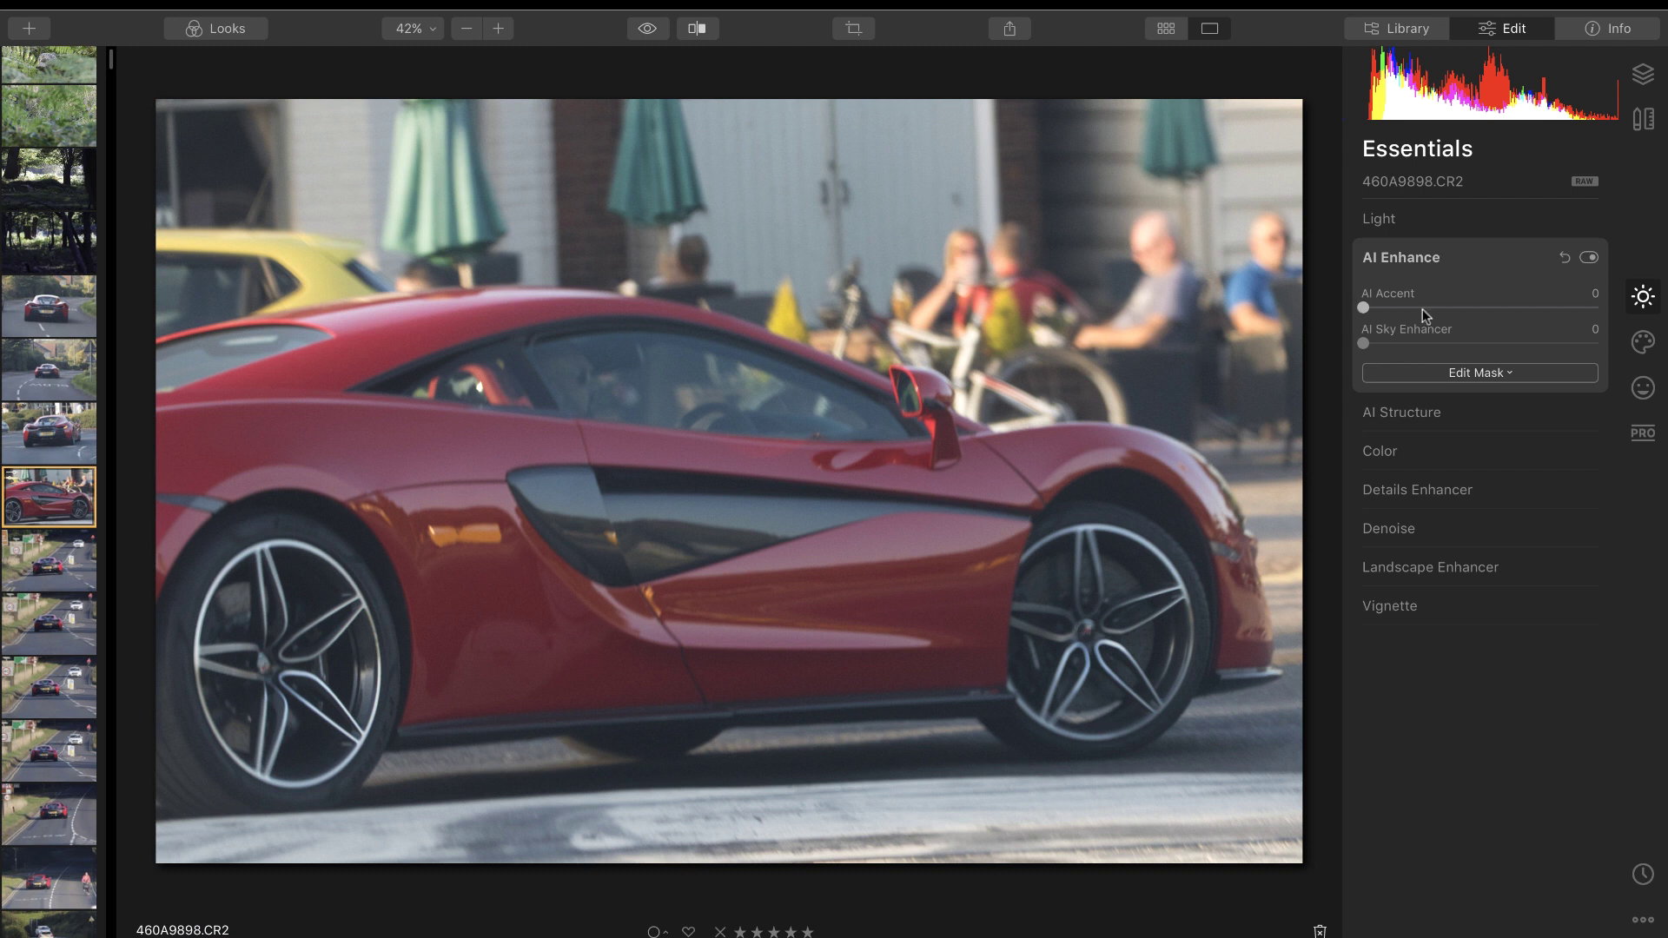
{"action": "left_click_drag", "start_coordinate": [1363, 307], "coordinate": [1472, 306]}
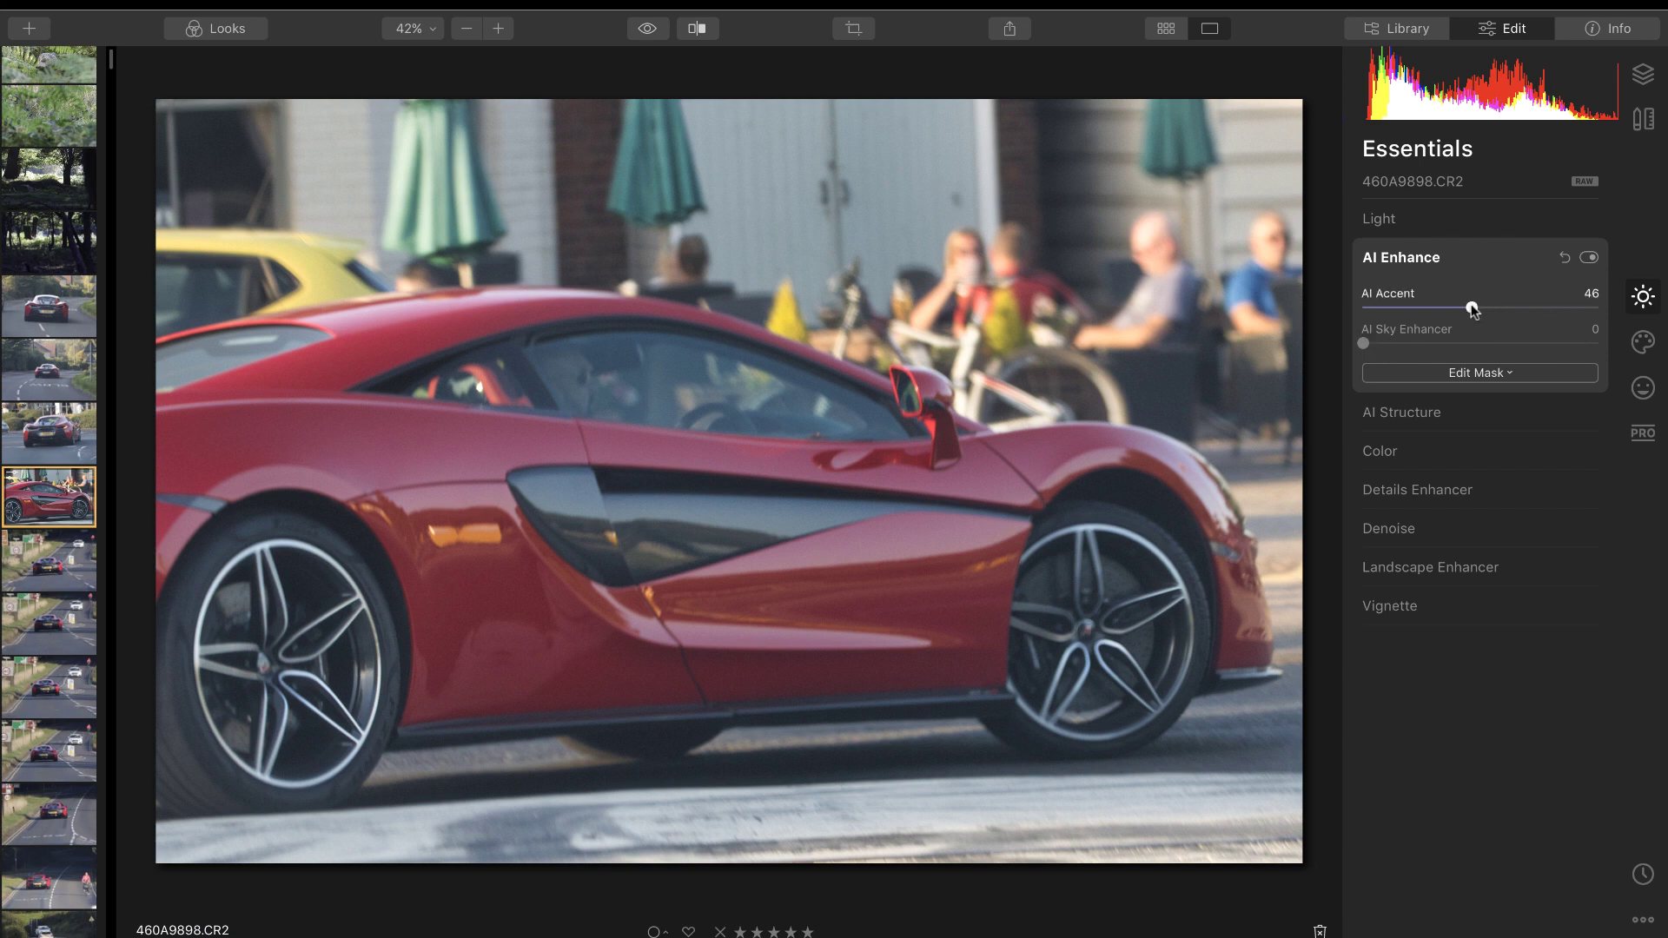
{"action": "left_click_drag", "start_coordinate": [1475, 306], "coordinate": [1474, 308]}
{"action": "left_click", "coordinate": [647, 30]}
{"action": "left_click", "coordinate": [648, 31]}
{"action": "left_click", "coordinate": [648, 30]}
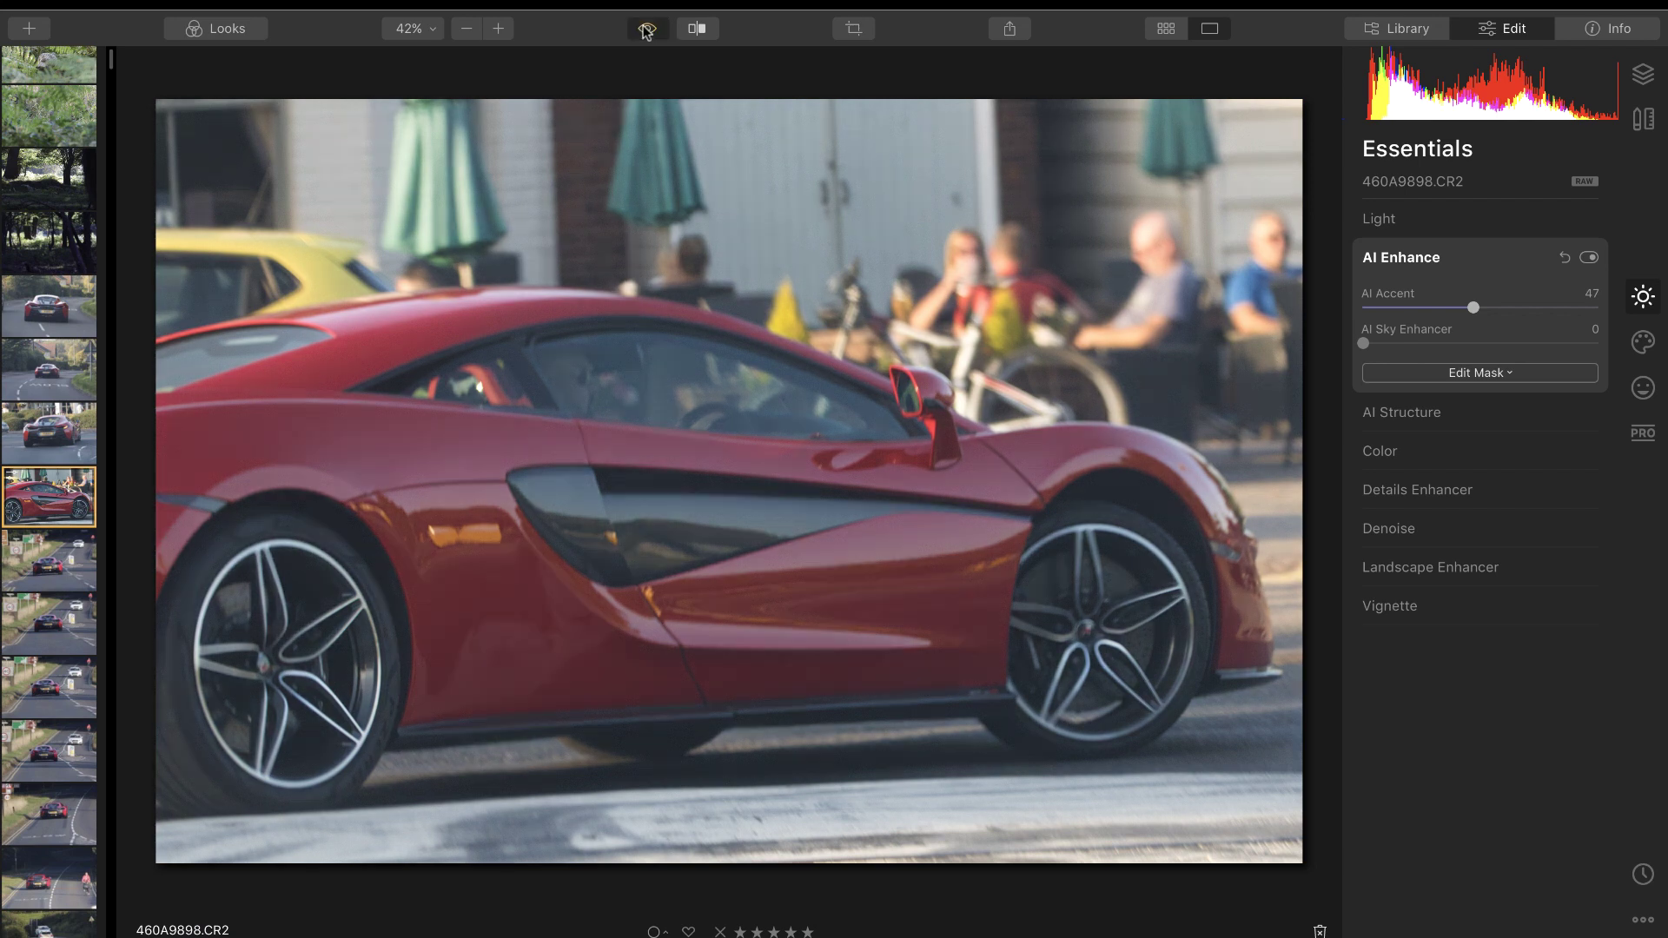
{"action": "left_click", "coordinate": [647, 30]}
{"action": "left_click", "coordinate": [648, 30]}
{"action": "left_click", "coordinate": [647, 30]}
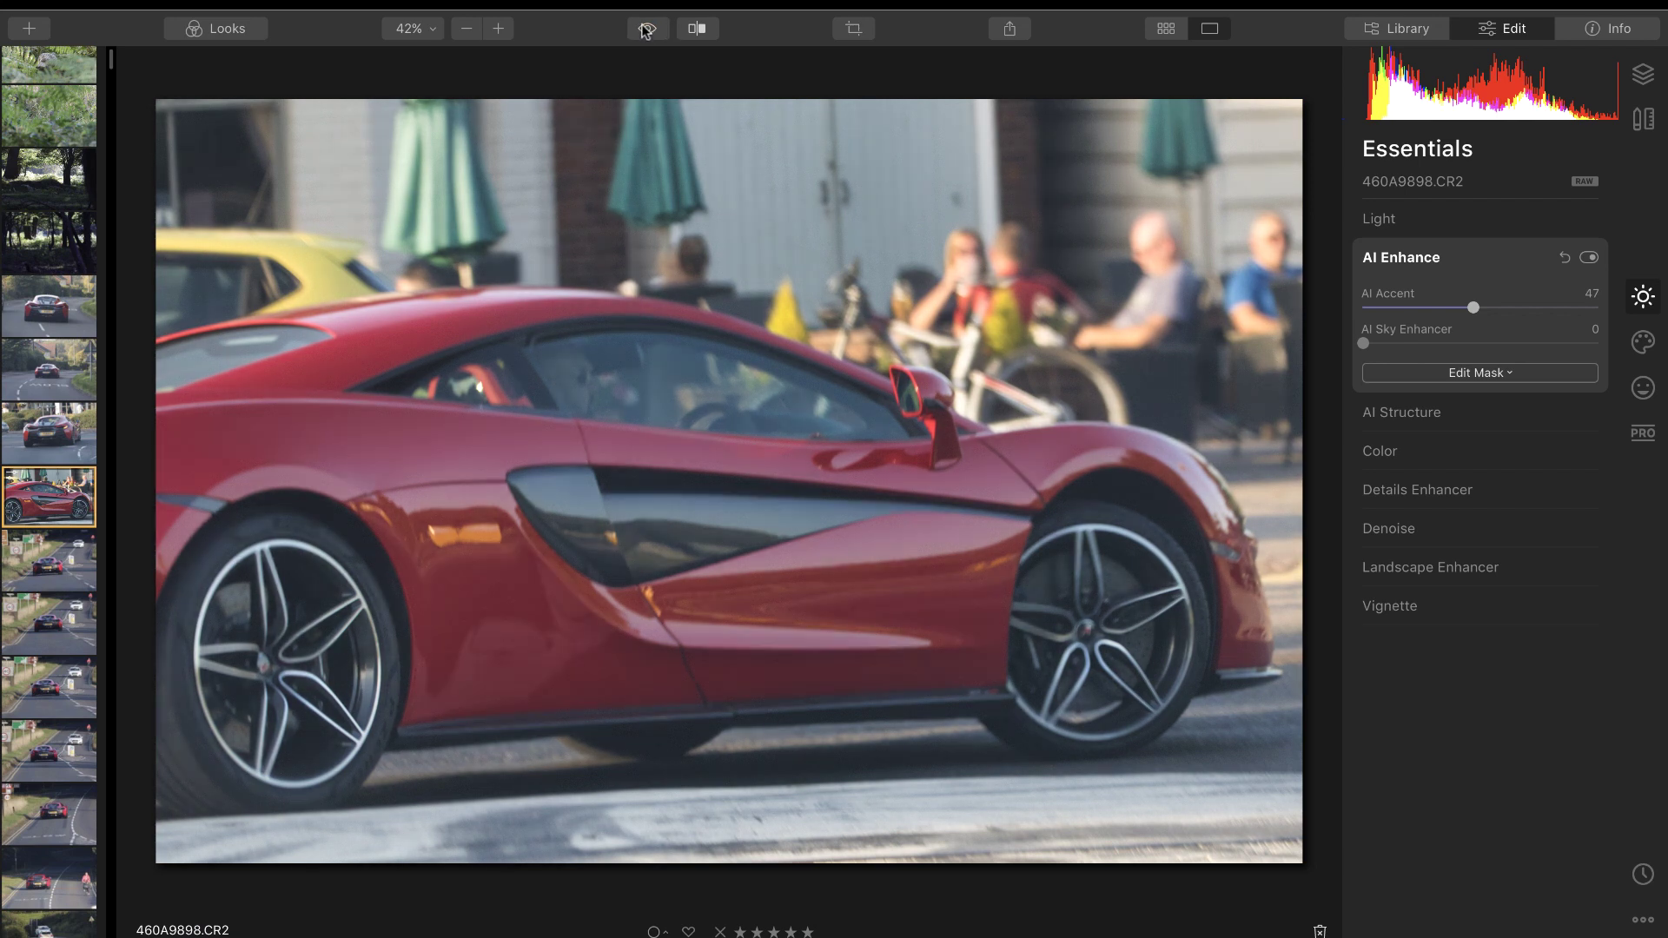
Switch repeatedly between the original and edited red car photo to examine the AI Accent effect on the bodywork and background.
{"action": "left_click", "coordinate": [647, 31]}
{"action": "left_click", "coordinate": [646, 31]}
{"action": "left_click", "coordinate": [647, 30]}
{"action": "left_click", "coordinate": [646, 30]}
{"action": "left_click", "coordinate": [645, 30]}
{"action": "left_click", "coordinate": [643, 31]}
{"action": "left_click", "coordinate": [643, 30]}
{"action": "left_click", "coordinate": [642, 29]}
{"action": "left_click", "coordinate": [643, 30]}
{"action": "left_click", "coordinate": [643, 30]}
Find and open the photo of two mice on a straw nest, 641A9935.CR2.
{"action": "scroll", "coordinate": [26, 608], "scroll_direction": "down", "scroll_amount": 10}
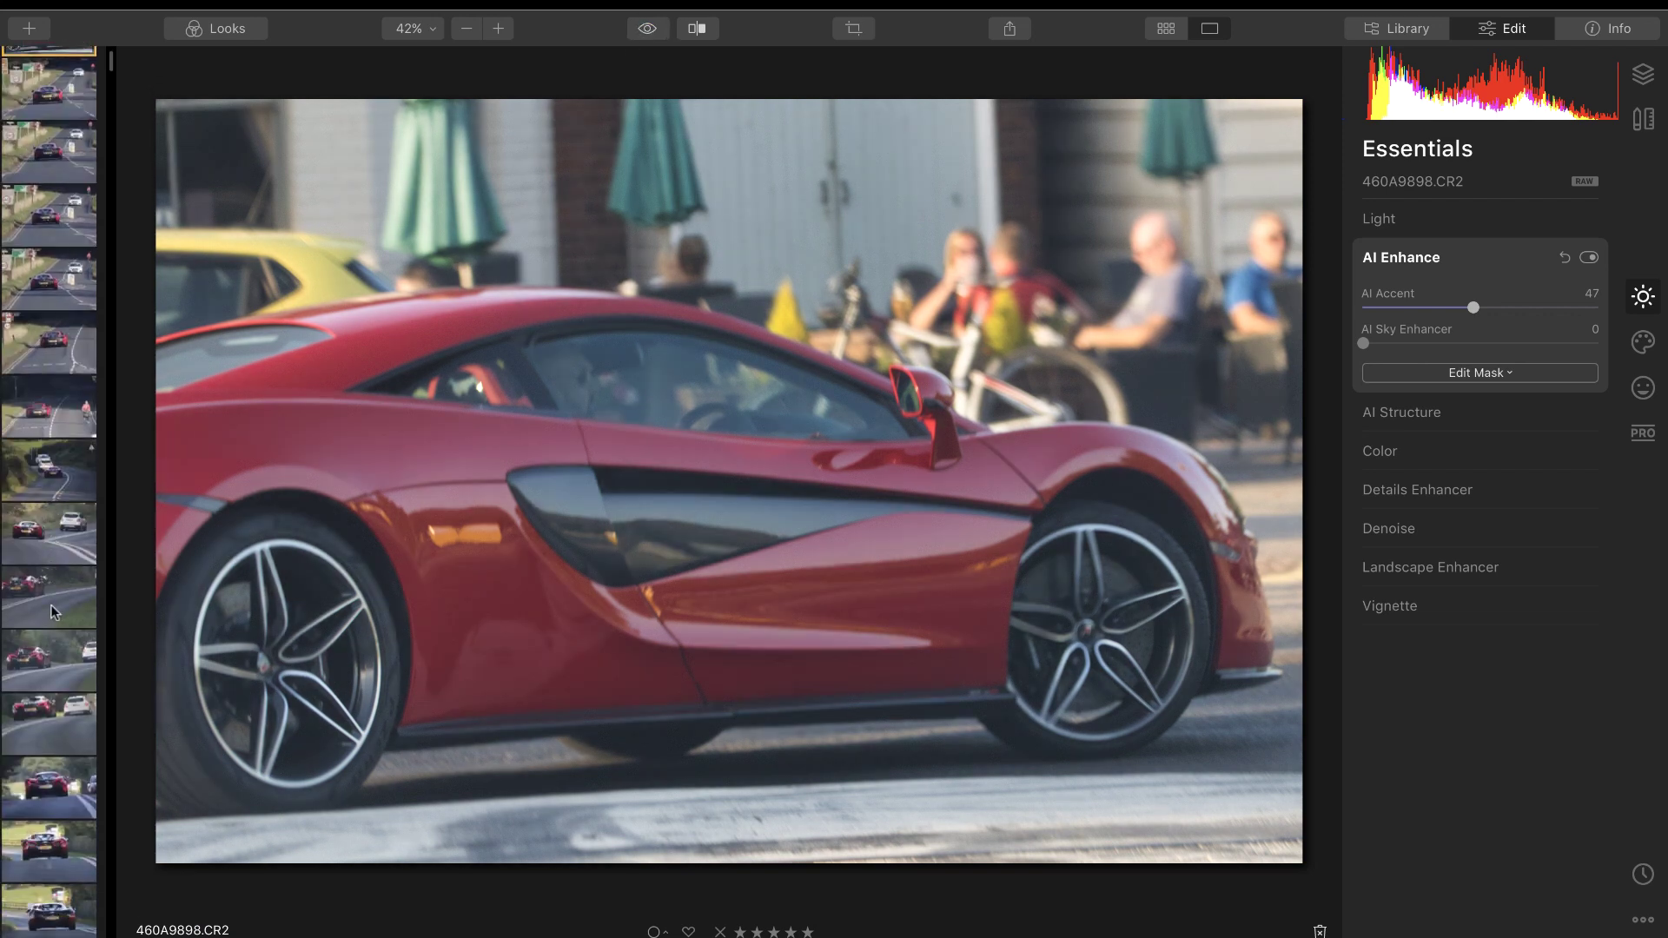
{"action": "scroll", "coordinate": [52, 611], "scroll_direction": "down", "scroll_amount": 10}
{"action": "scroll", "coordinate": [54, 628], "scroll_direction": "down", "scroll_amount": 5}
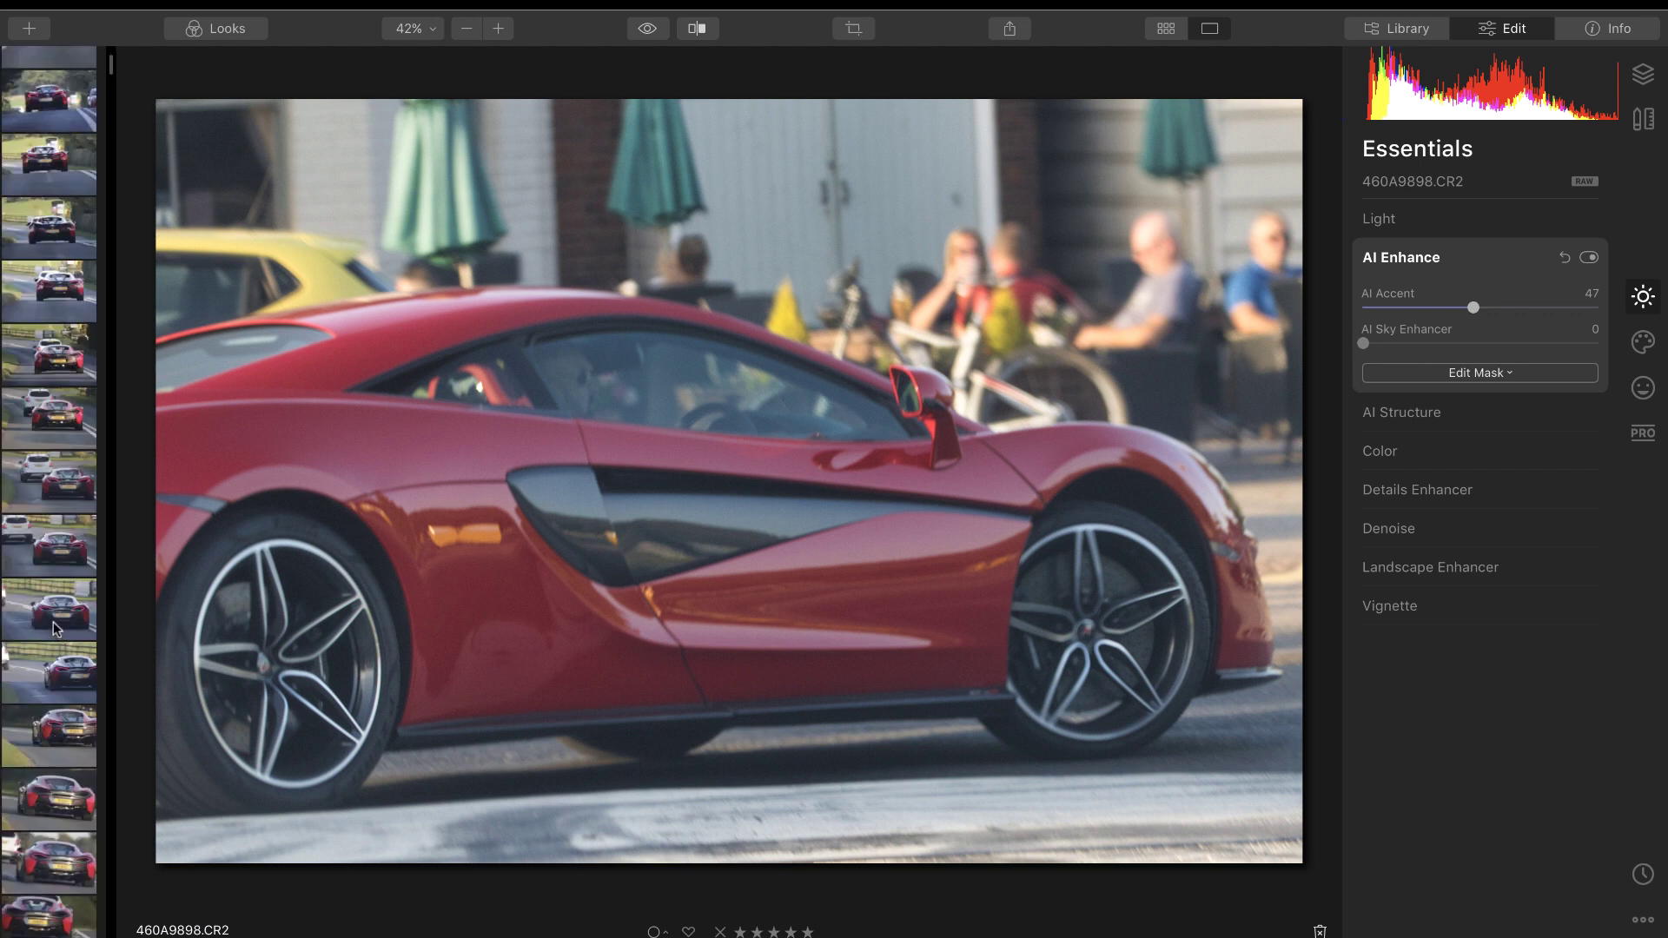
{"action": "scroll", "coordinate": [54, 627], "scroll_direction": "down", "scroll_amount": 10}
{"action": "scroll", "coordinate": [57, 629], "scroll_direction": "down", "scroll_amount": 10}
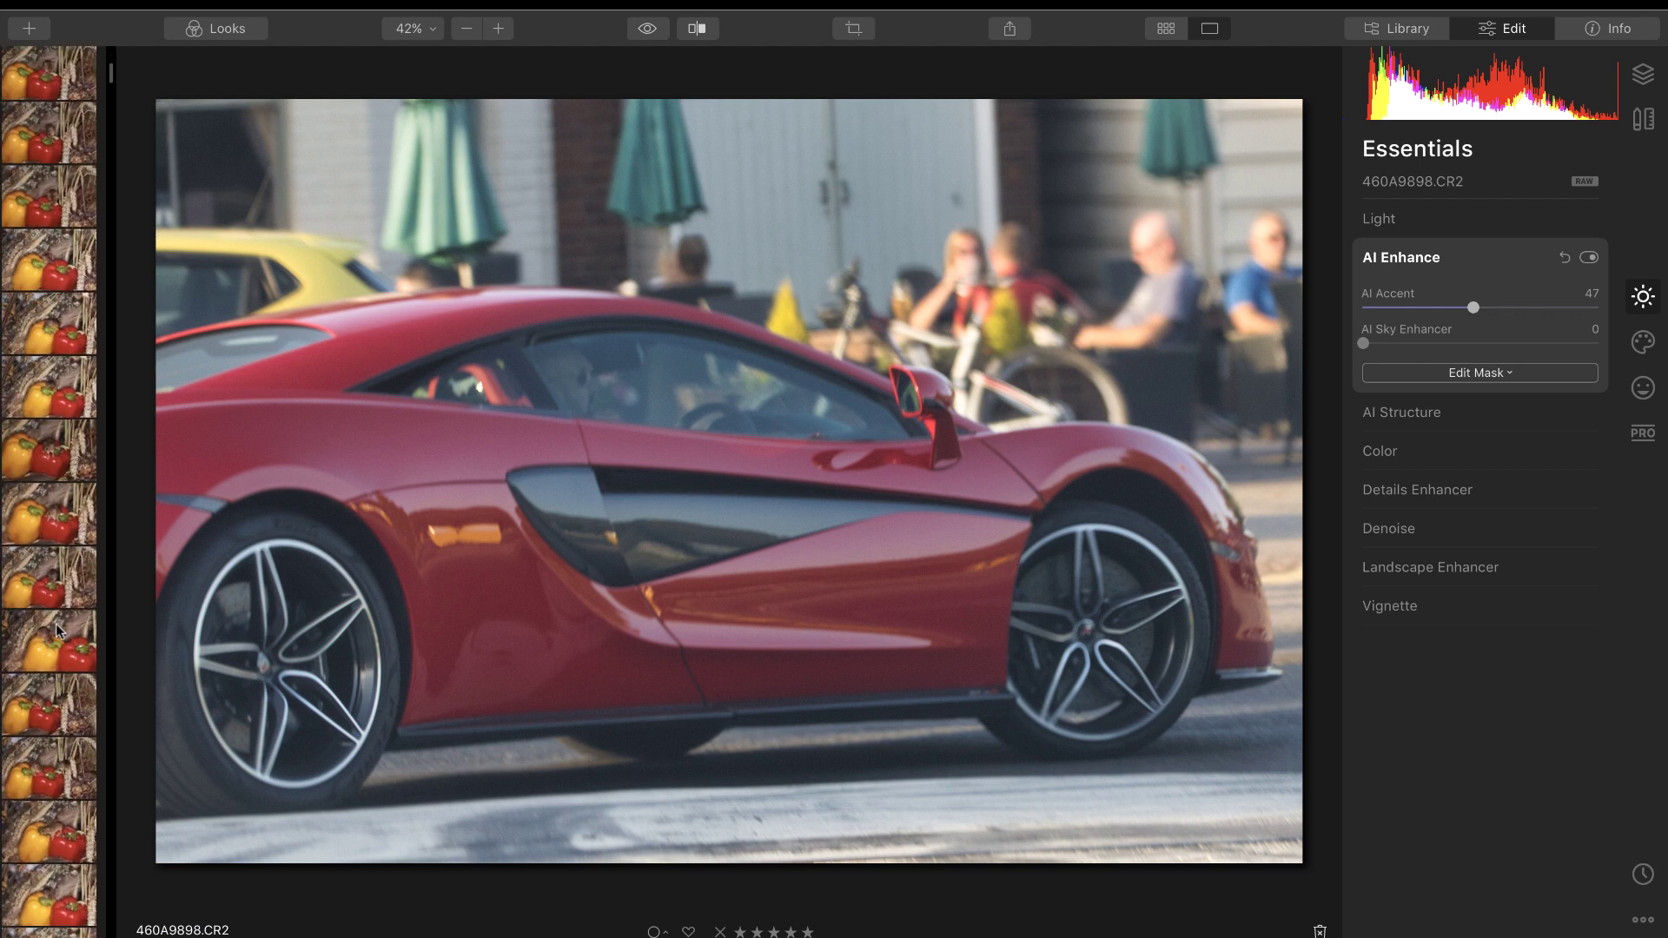
{"action": "scroll", "coordinate": [56, 629], "scroll_direction": "down", "scroll_amount": 10}
{"action": "scroll", "coordinate": [61, 632], "scroll_direction": "down", "scroll_amount": 10}
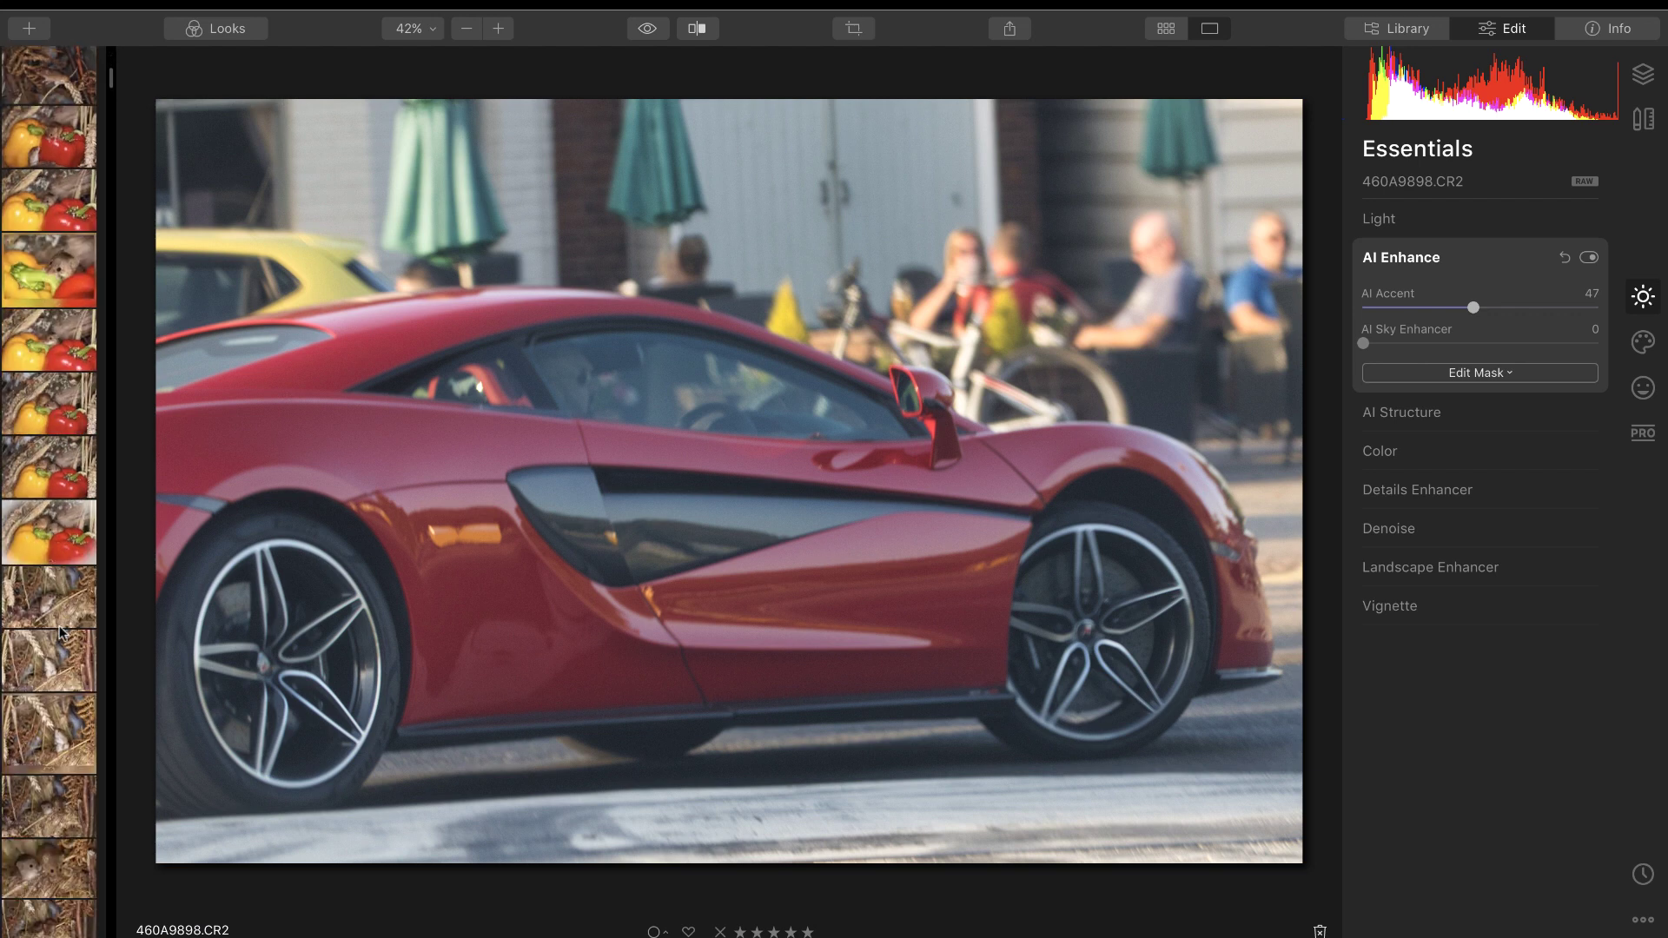
{"action": "scroll", "coordinate": [60, 632], "scroll_direction": "down", "scroll_amount": 10}
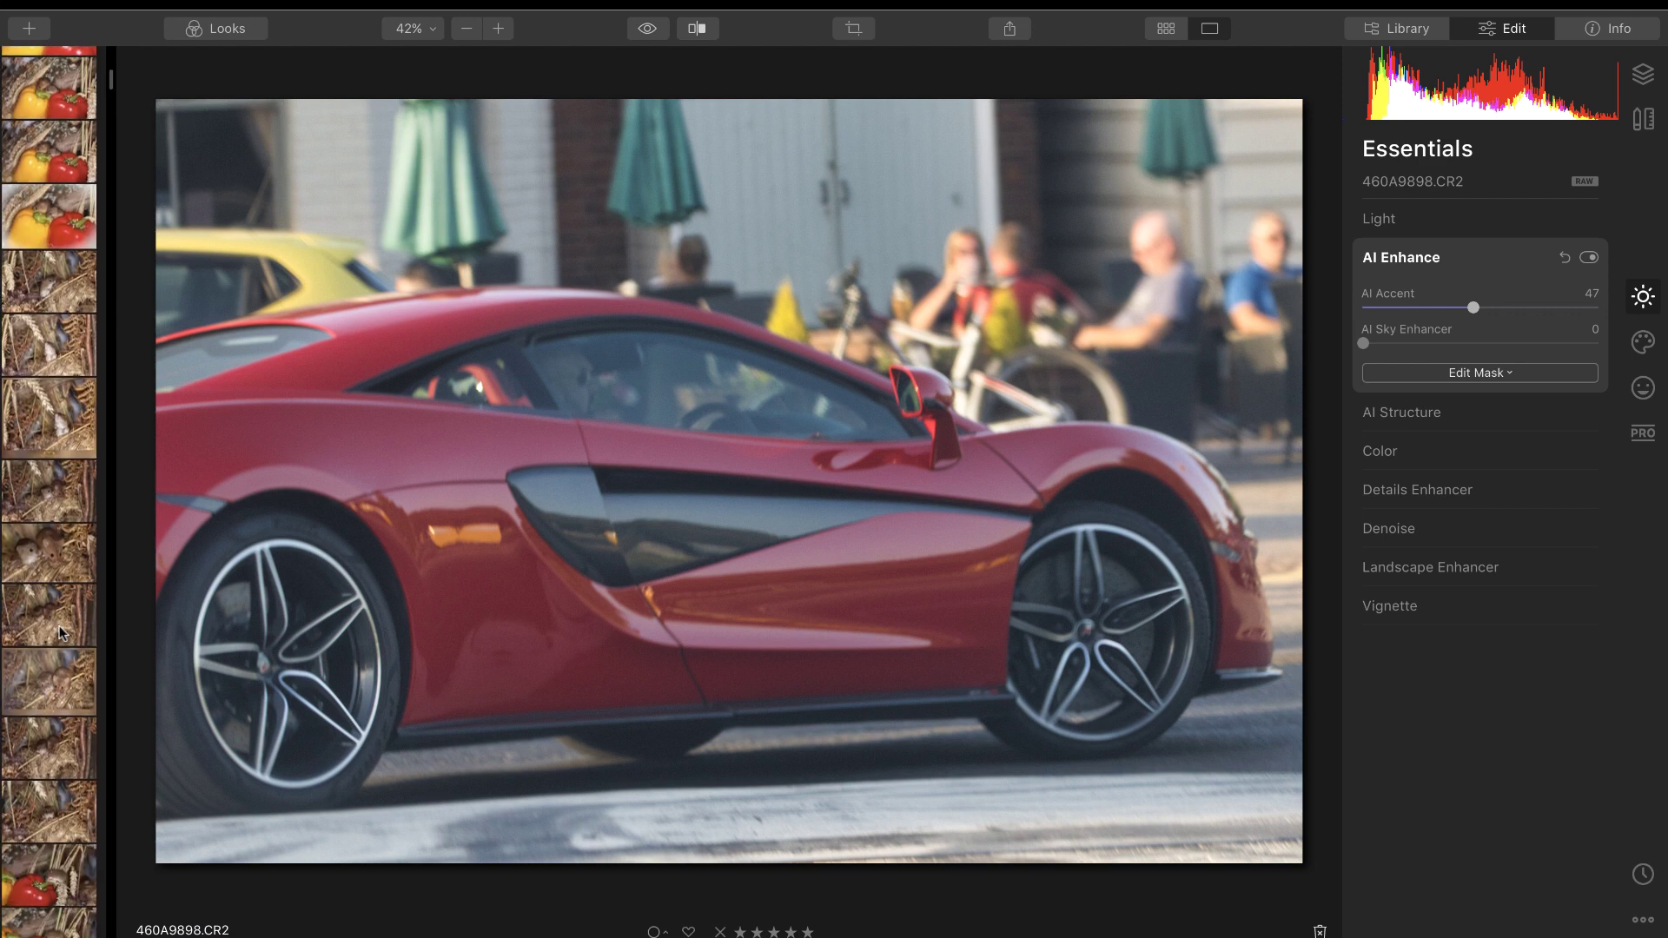
{"action": "scroll", "coordinate": [57, 678], "scroll_direction": "down", "scroll_amount": 5}
{"action": "left_click", "coordinate": [54, 743]}
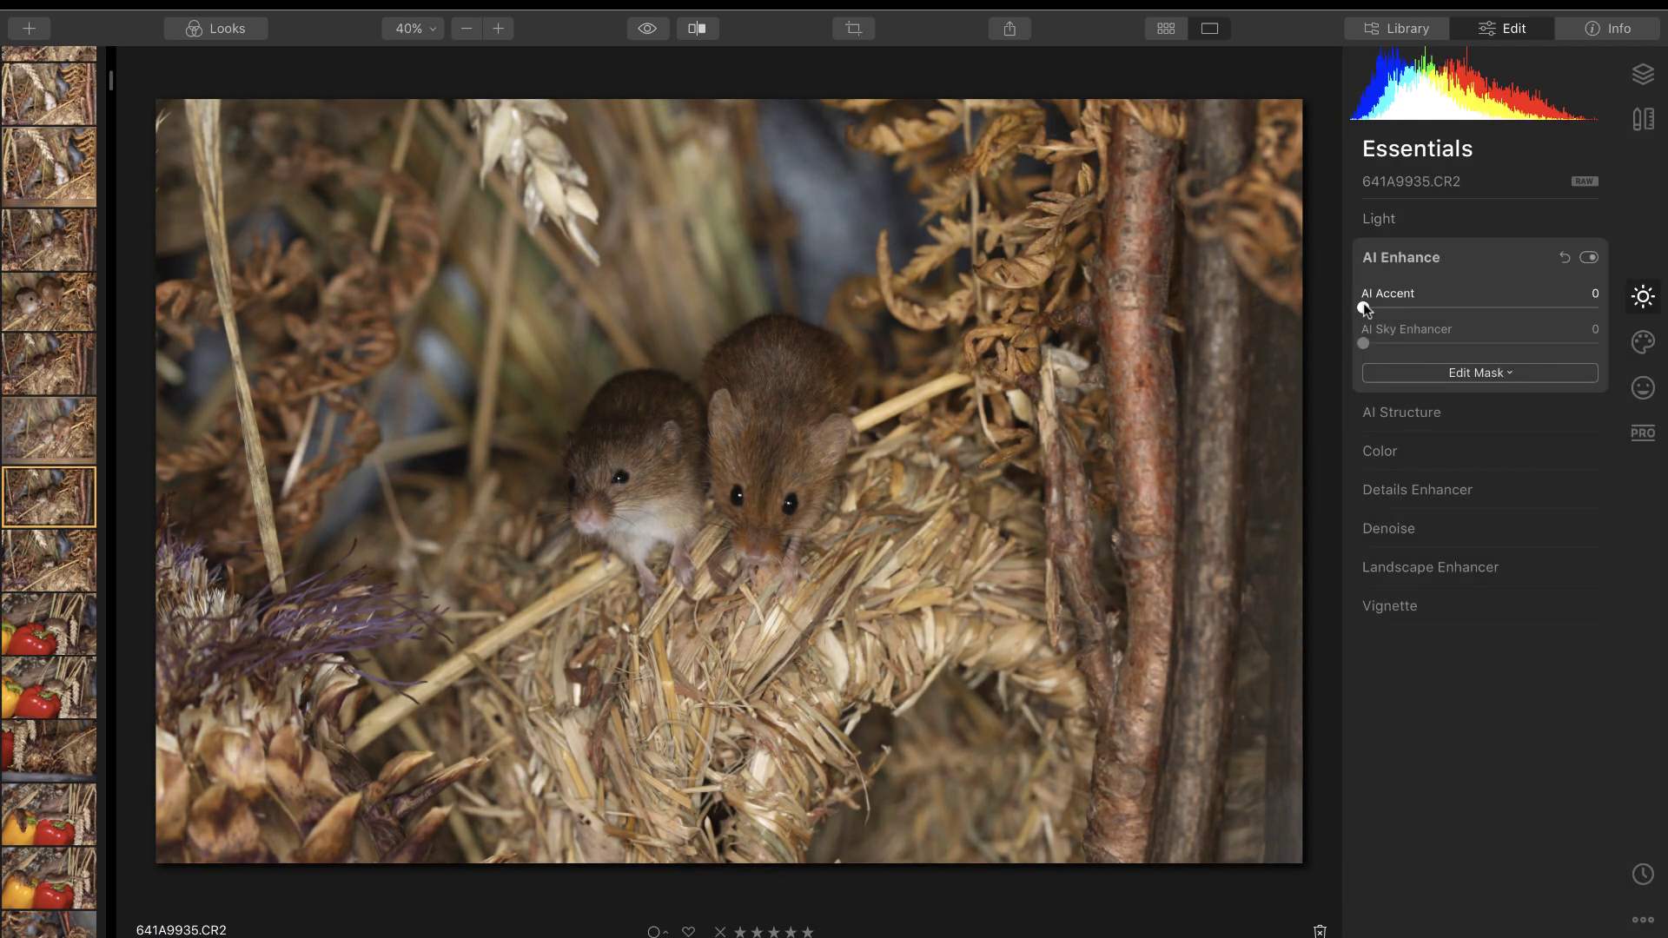
Set AI Accent to 19 on the mice photo and compare the result with the original.
{"action": "left_click_drag", "start_coordinate": [1365, 307], "coordinate": [1411, 307]}
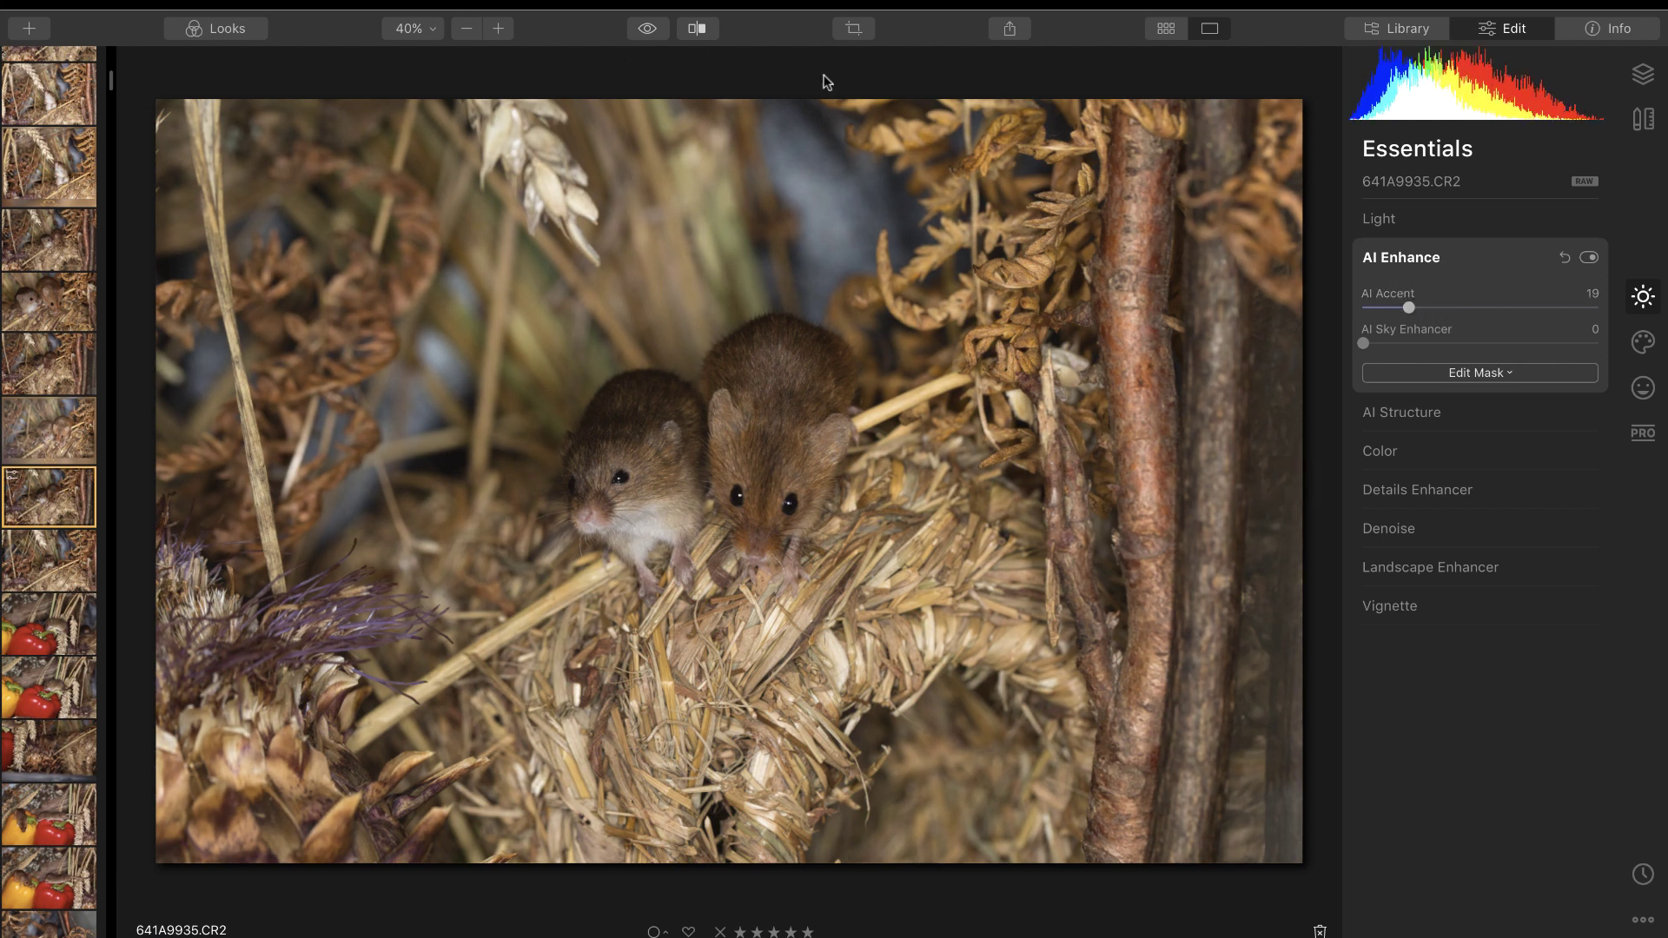
{"action": "left_click", "coordinate": [649, 29]}
{"action": "left_click", "coordinate": [649, 29]}
{"action": "left_click", "coordinate": [649, 29]}
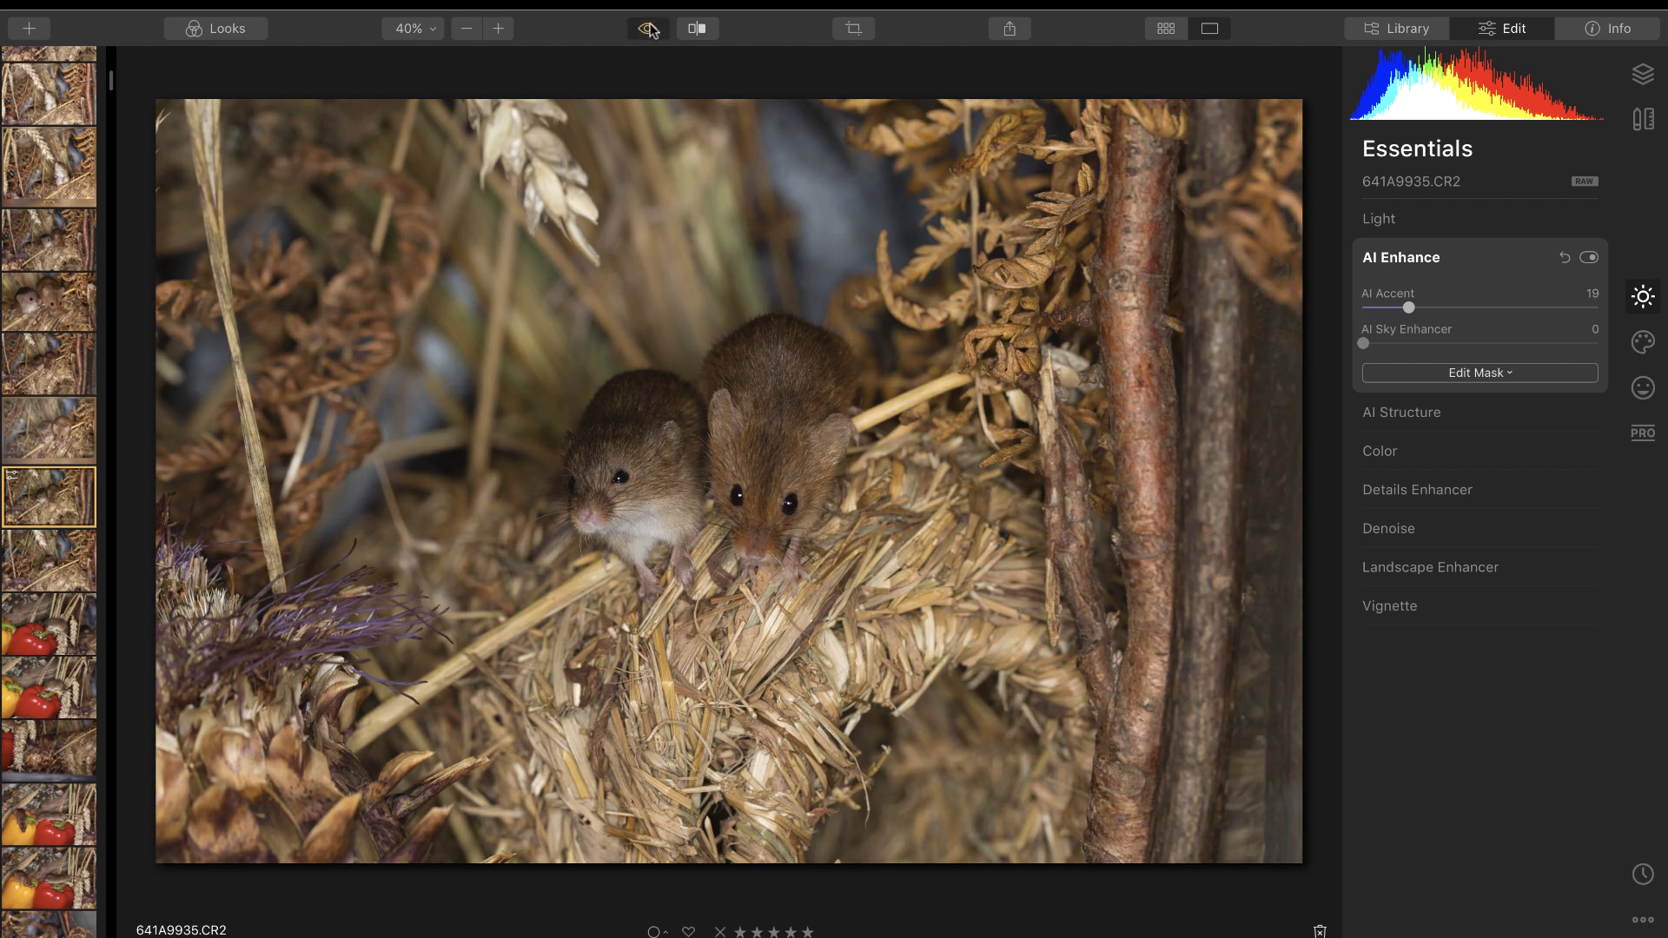
{"action": "left_click", "coordinate": [649, 30]}
{"action": "left_click", "coordinate": [649, 30]}
{"action": "left_click", "coordinate": [650, 31]}
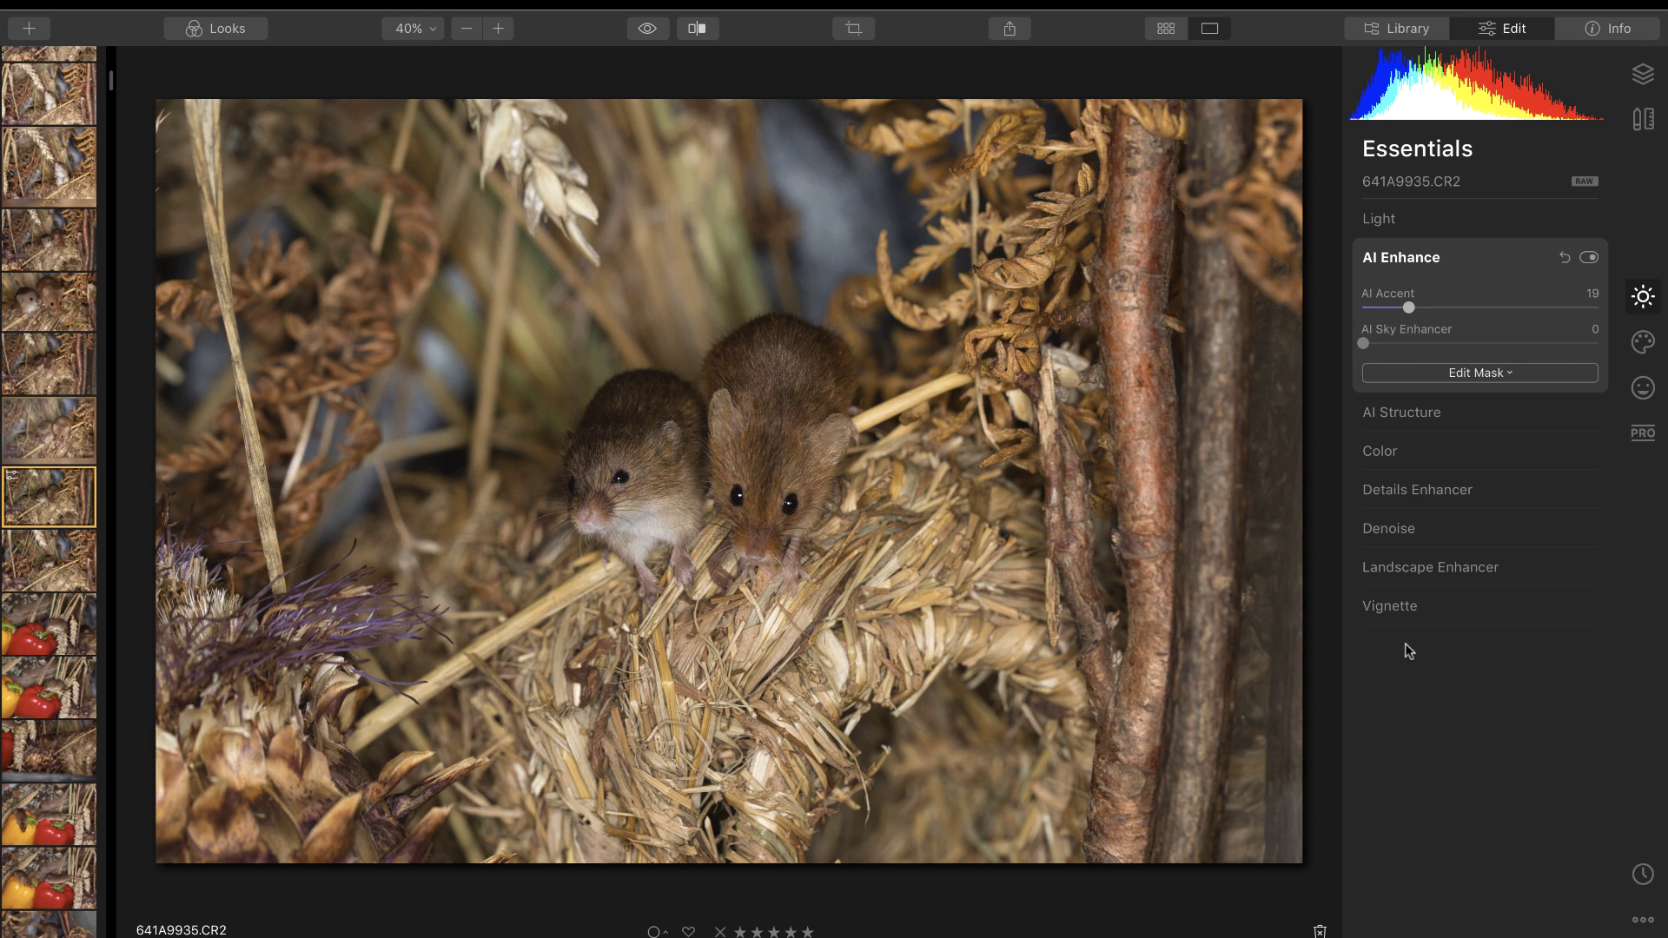
Add a Vignette to the mice photo with Amount -83 and, in its advanced settings, Feather 55.
{"action": "left_click", "coordinate": [1392, 606]}
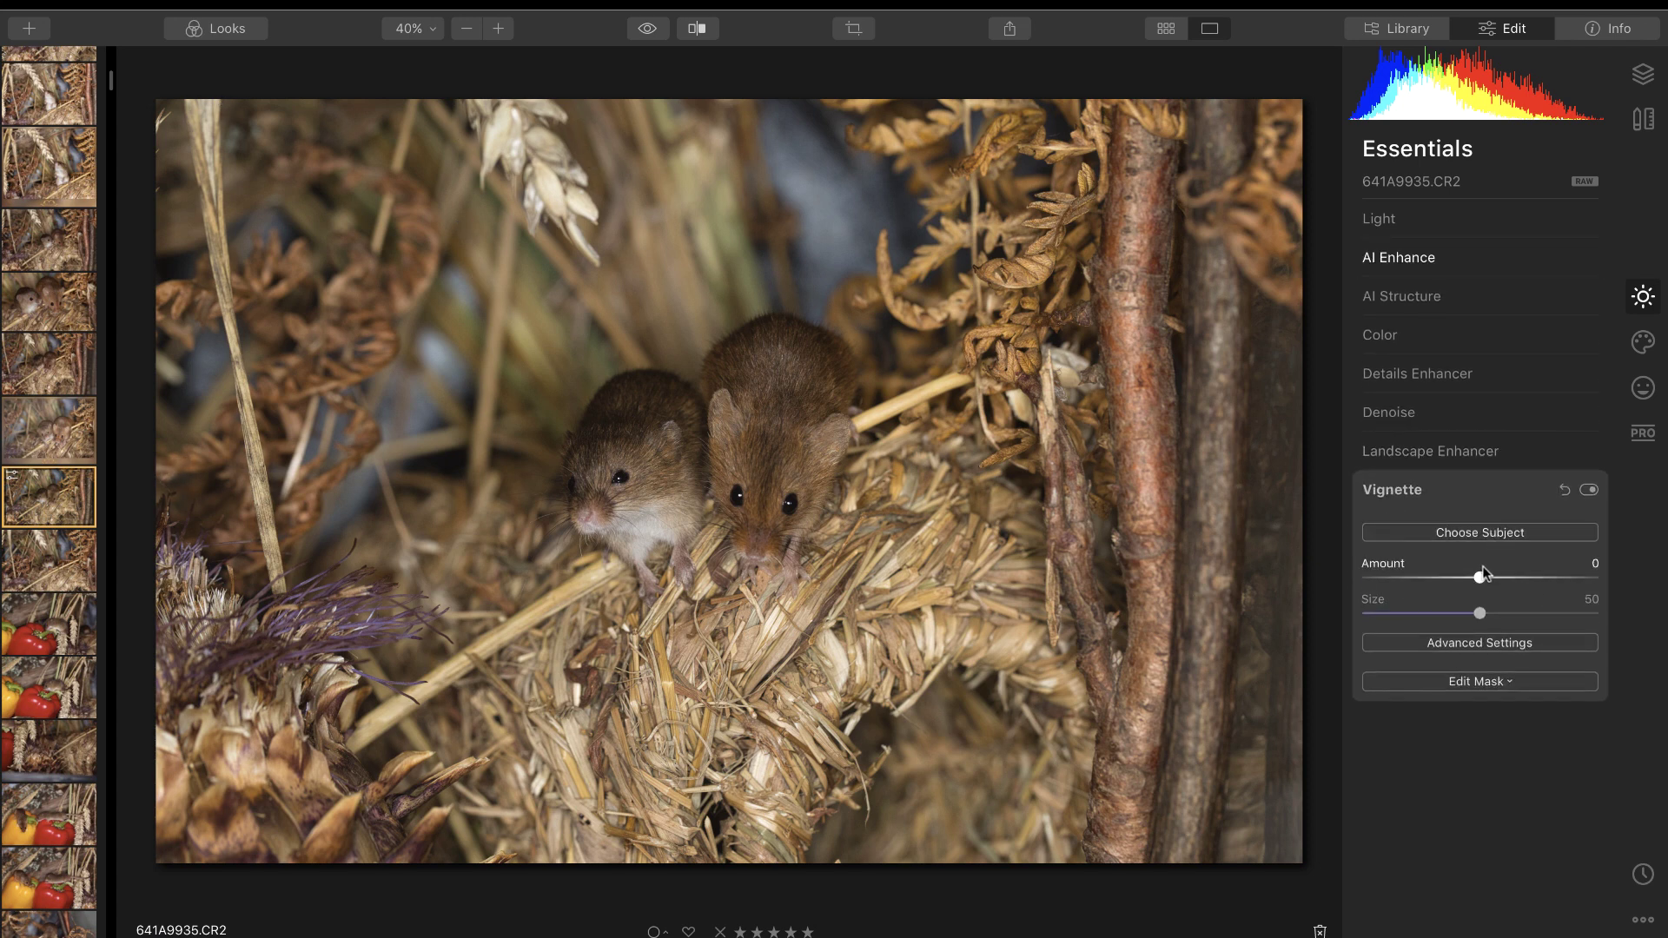
{"action": "left_click_drag", "start_coordinate": [1480, 579], "coordinate": [1381, 582]}
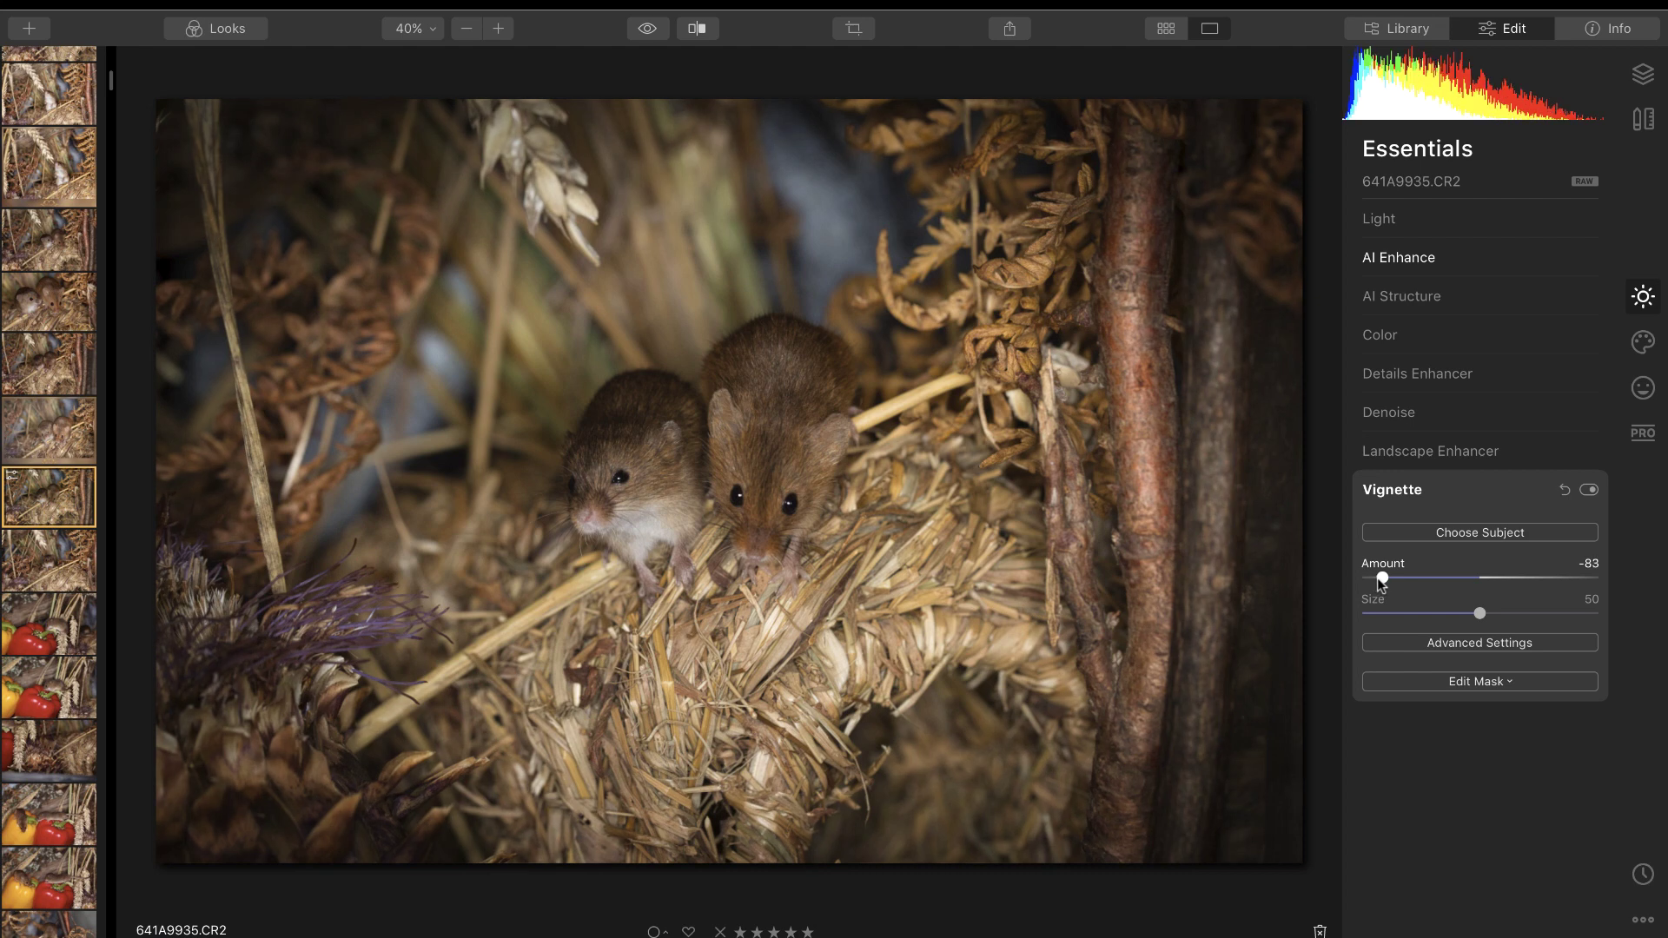
{"action": "left_click", "coordinate": [1494, 643]}
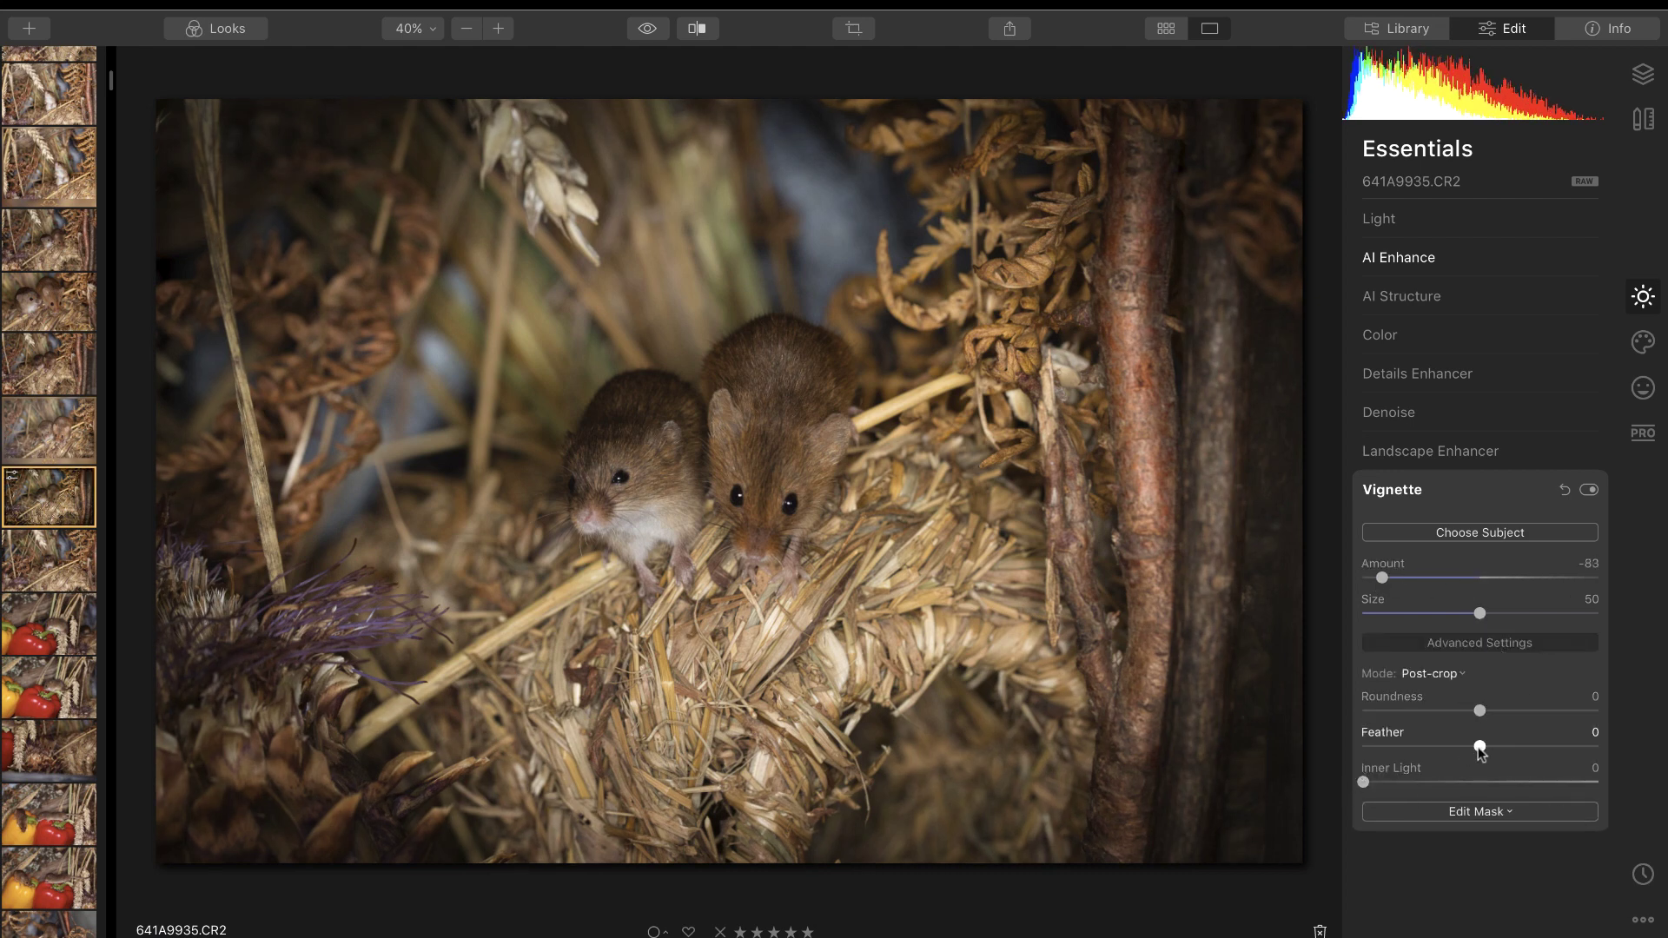
{"action": "left_click_drag", "start_coordinate": [1481, 746], "coordinate": [1544, 747]}
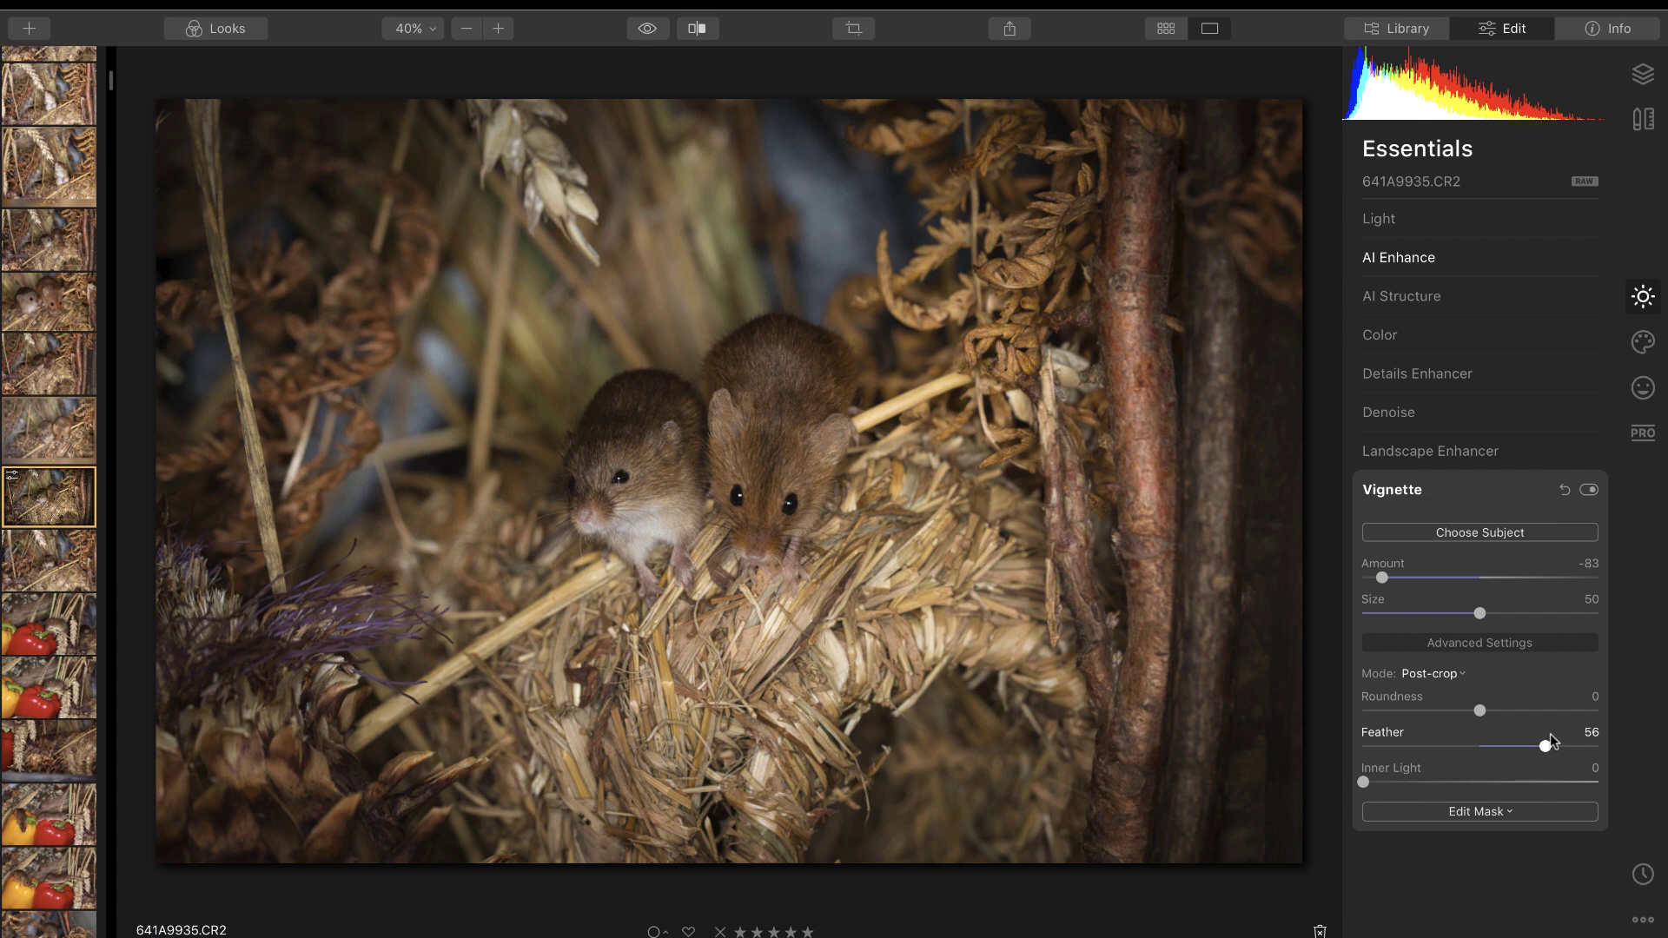
Soften the Vignette to Amount -50 and compare the edited mice photo with the original.
{"action": "left_click_drag", "start_coordinate": [1382, 577], "coordinate": [1421, 579]}
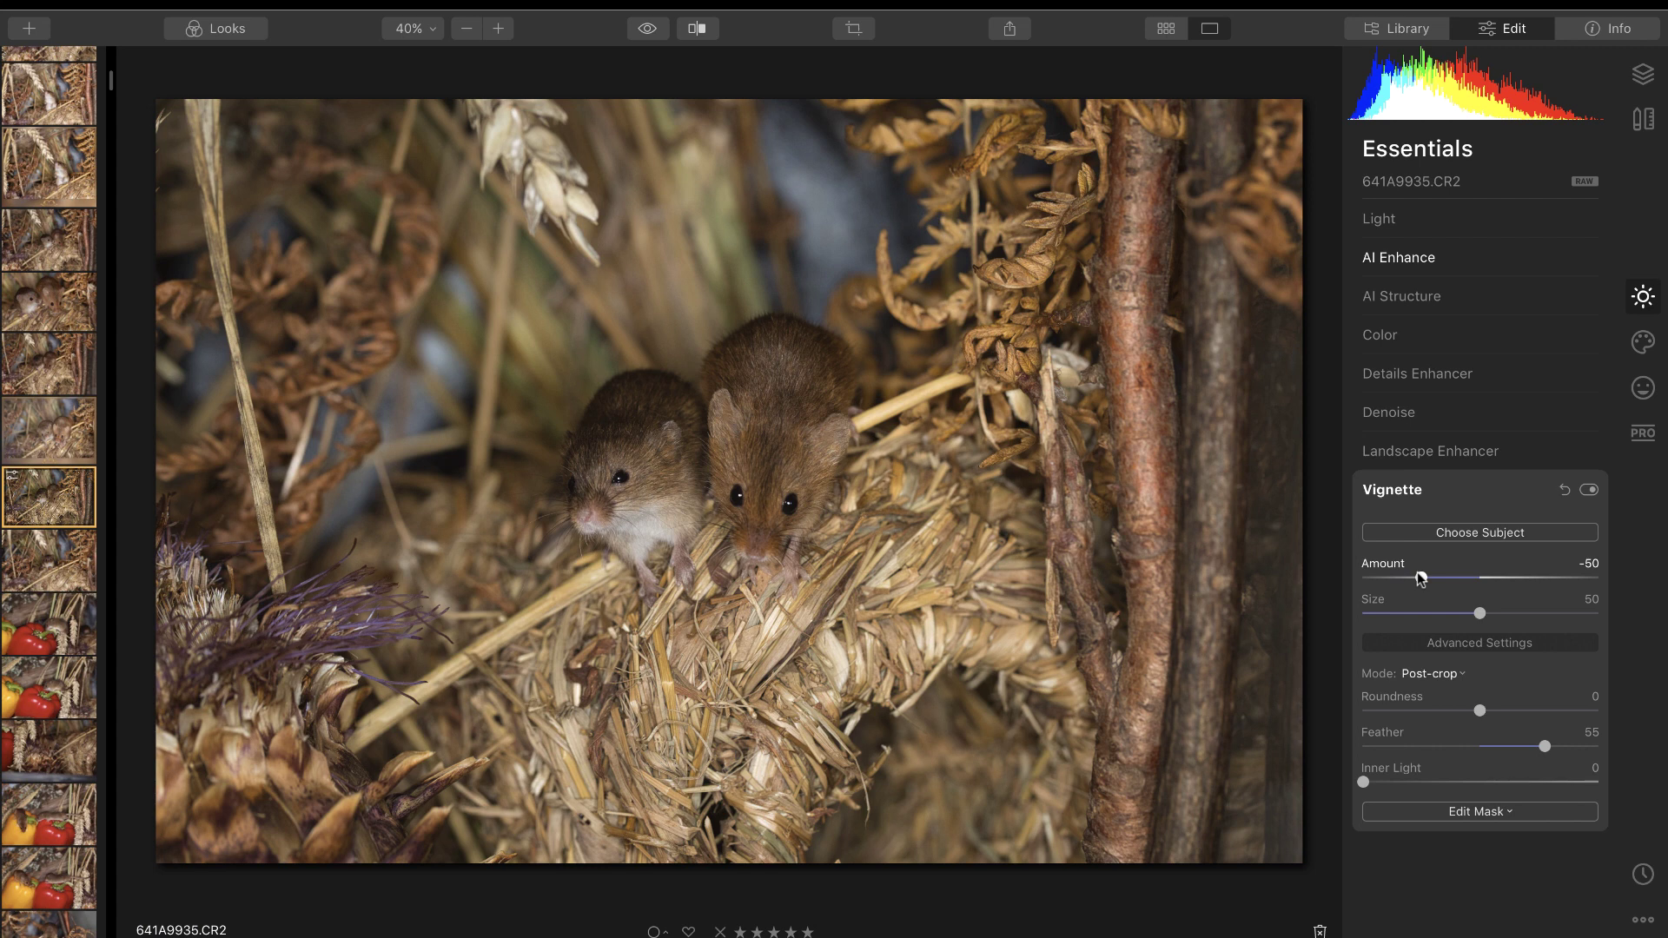
{"action": "left_click", "coordinate": [648, 30]}
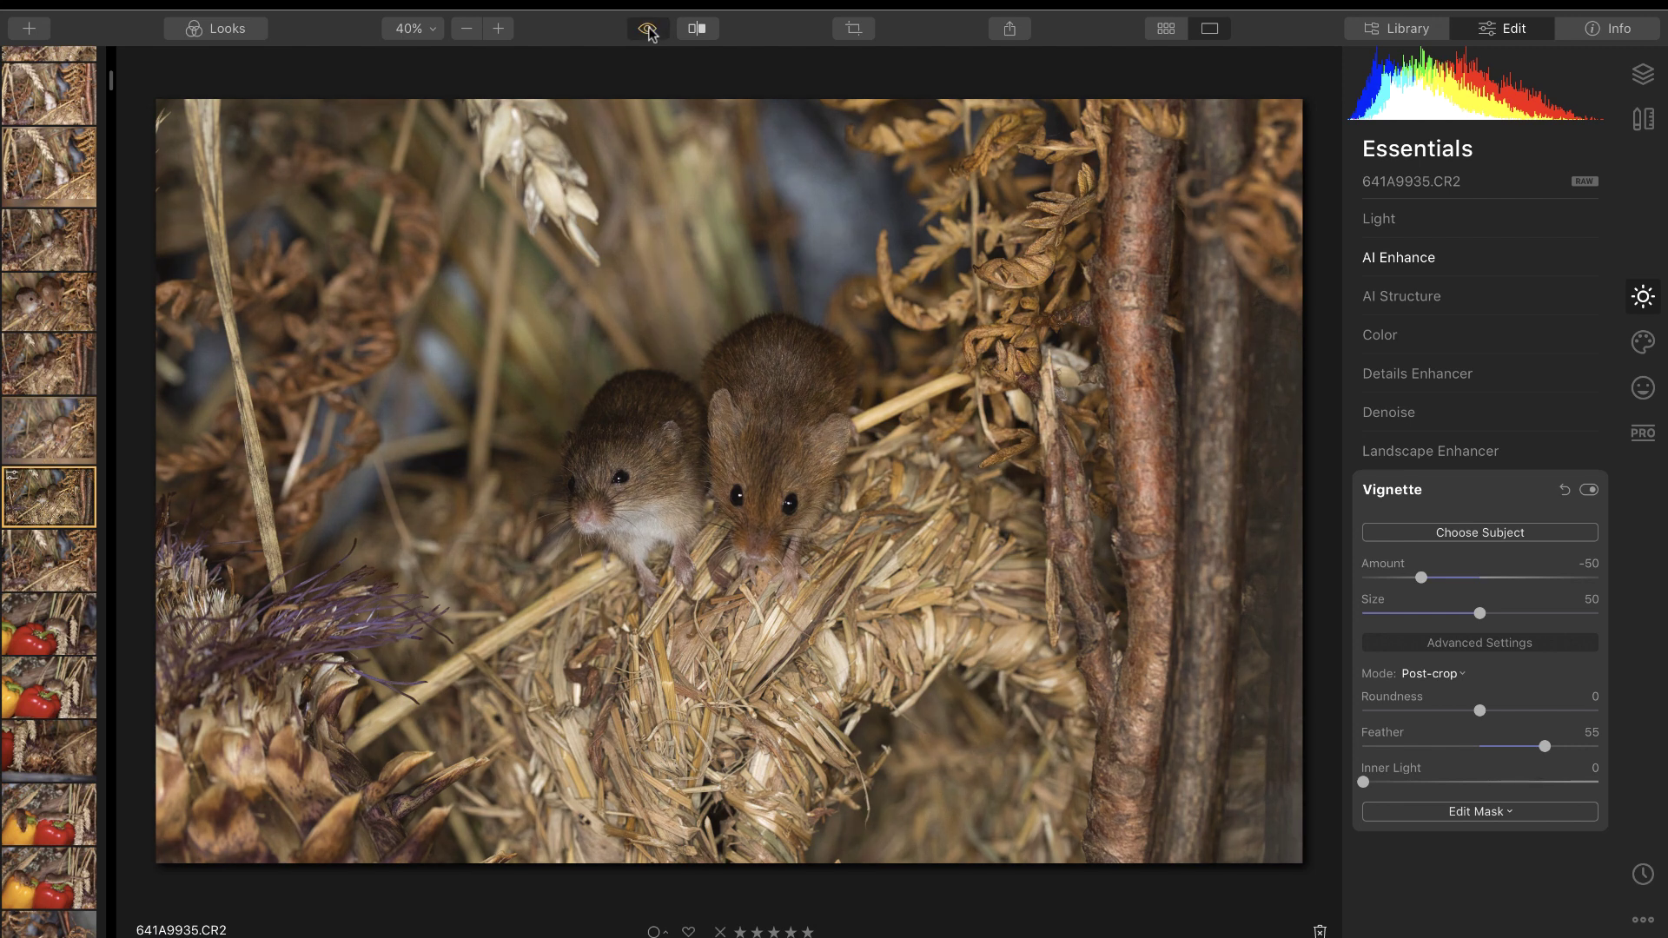
{"action": "left_click", "coordinate": [648, 31]}
{"action": "left_click", "coordinate": [648, 30]}
{"action": "left_click", "coordinate": [648, 30]}
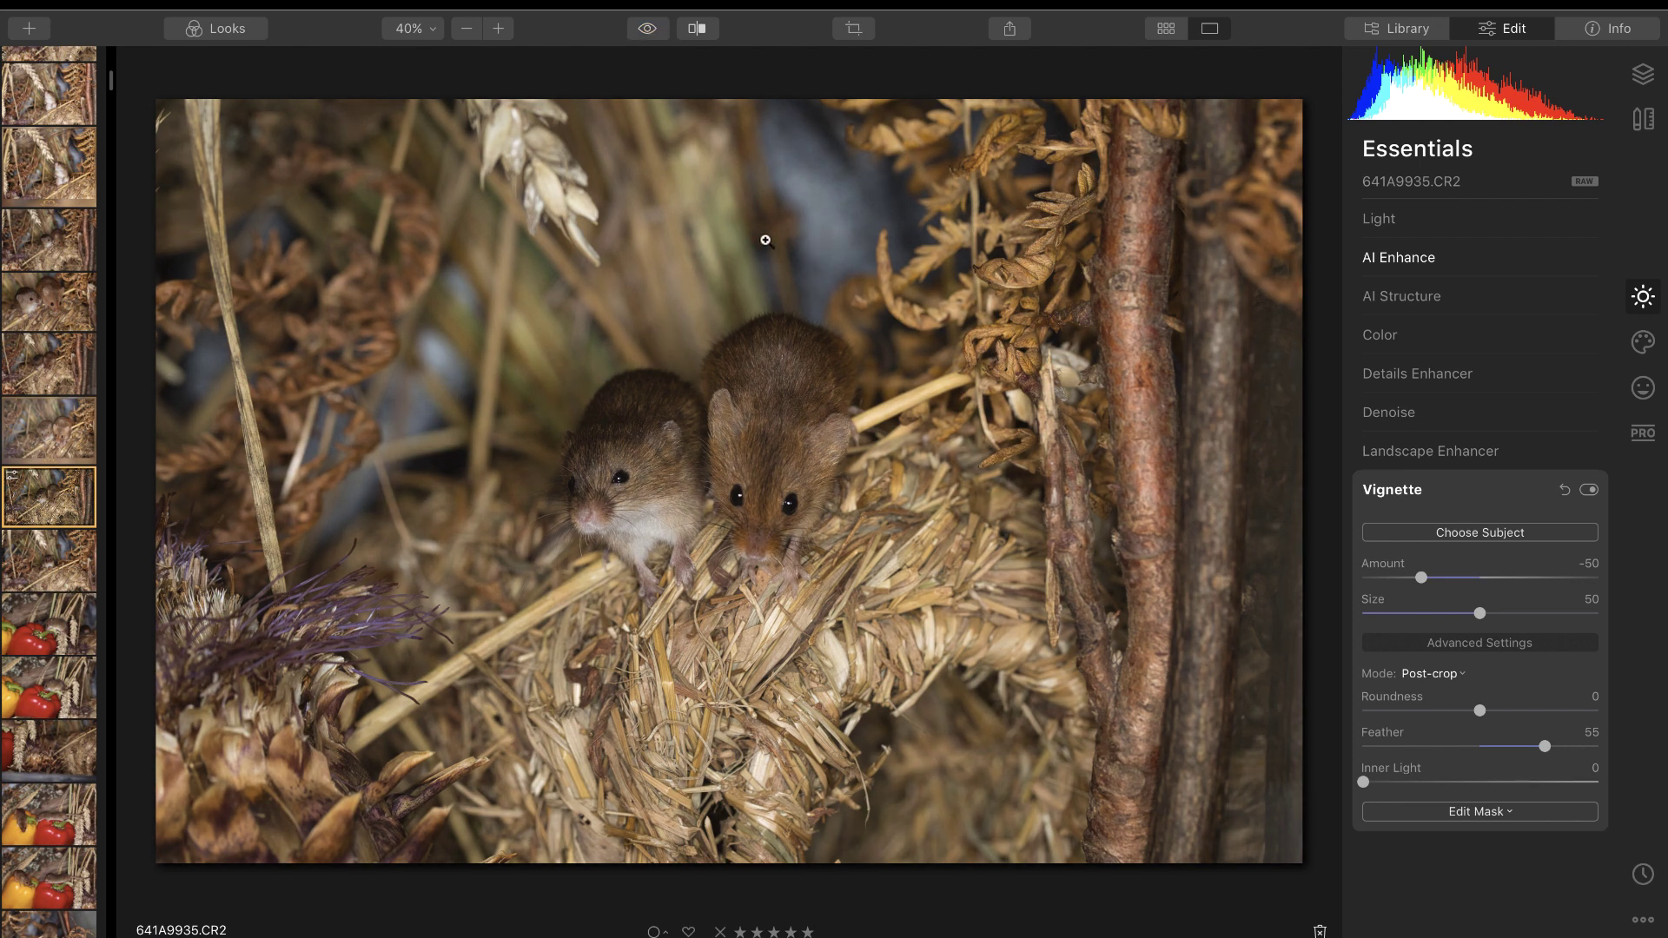